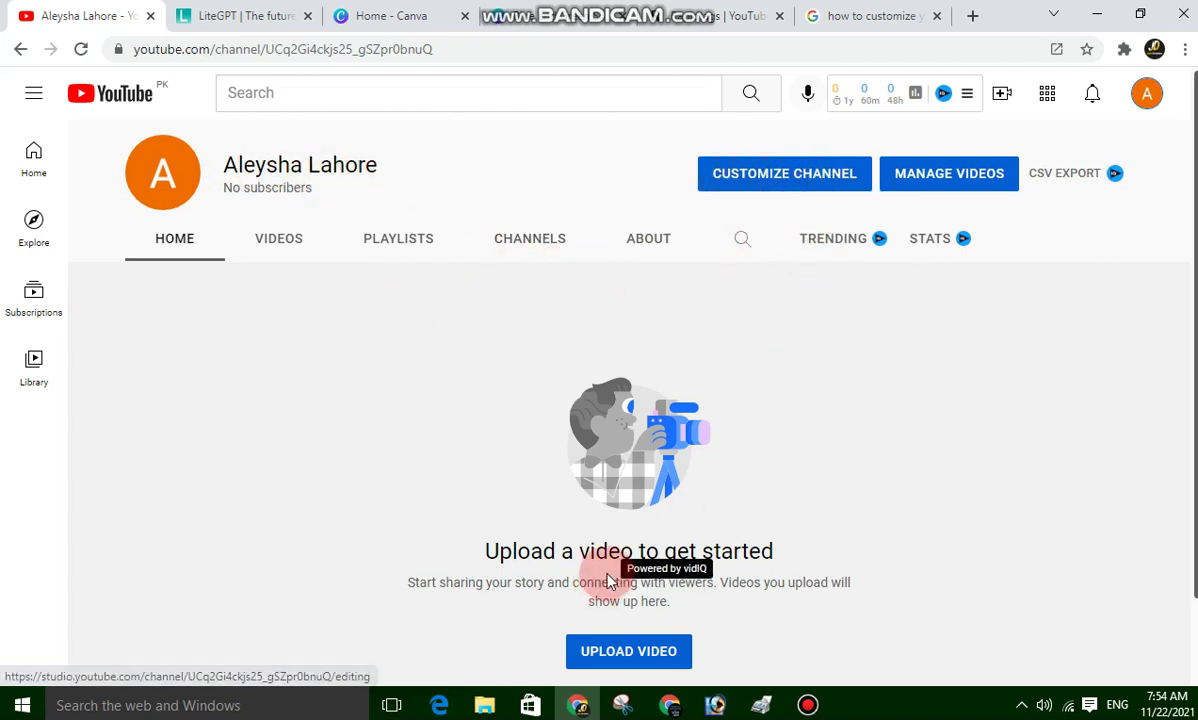
Open the channel's Customization page in YouTube Studio, dismissing the welcome and feature announcements
click(742, 190)
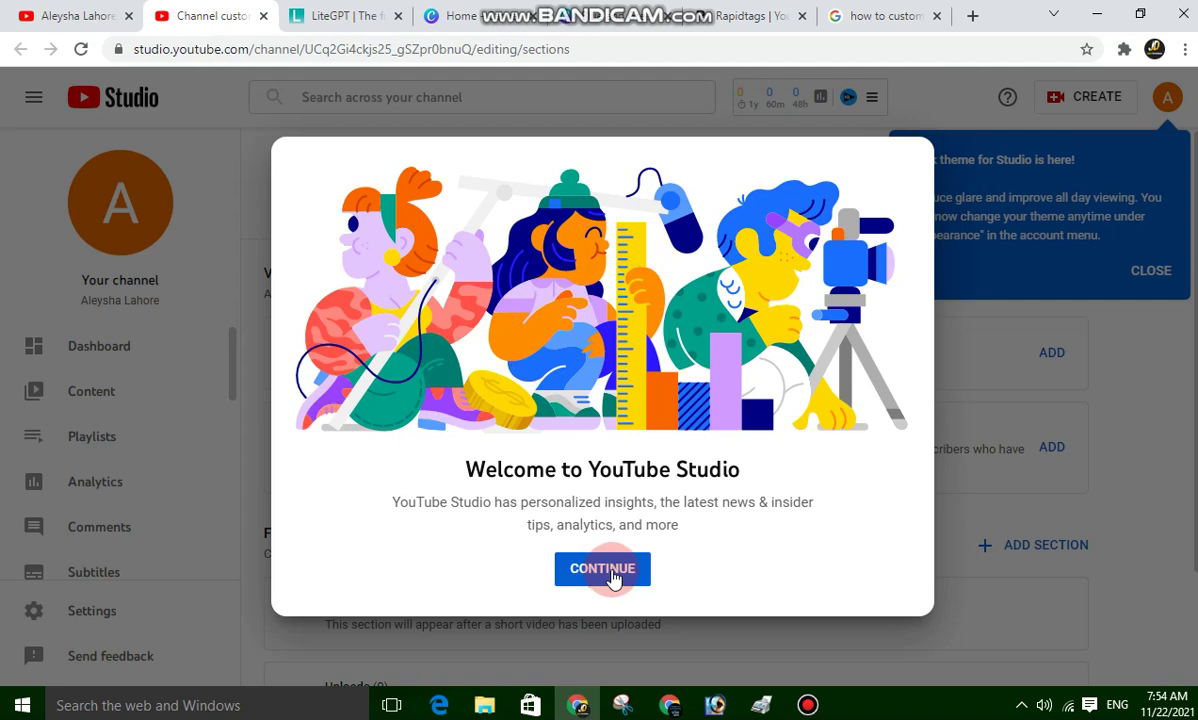
click(605, 570)
click(1160, 272)
click(80, 345)
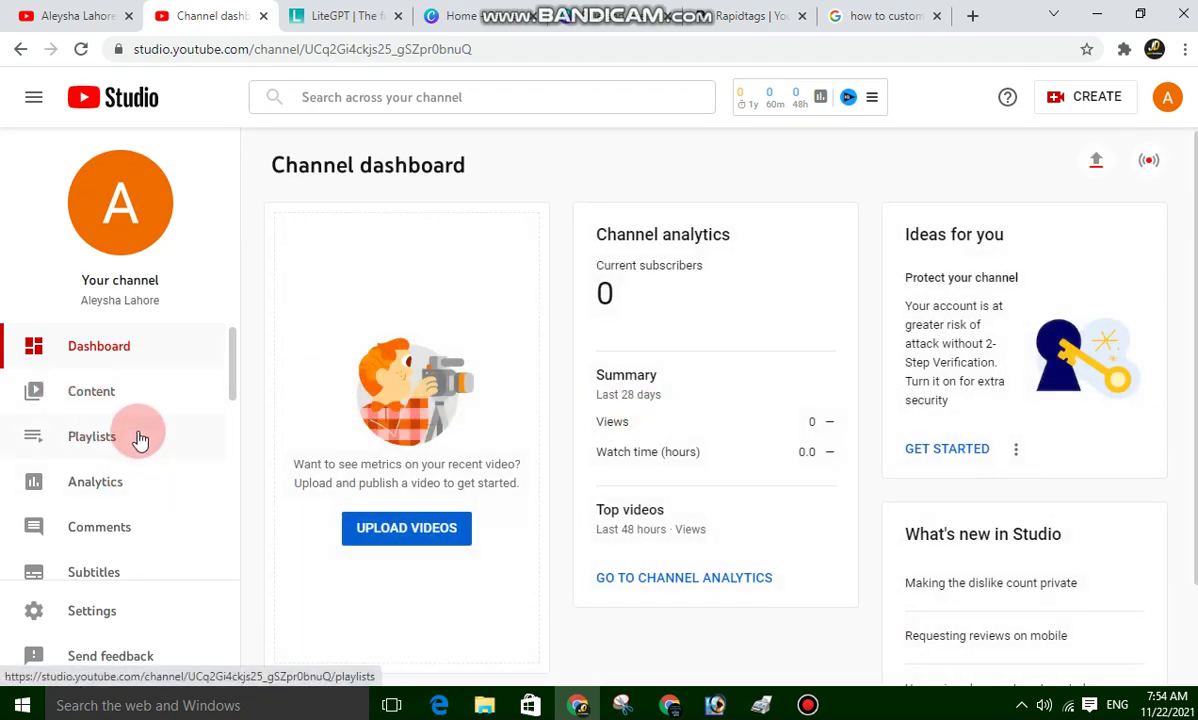
scroll(139, 436, down, 2)
click(516, 576)
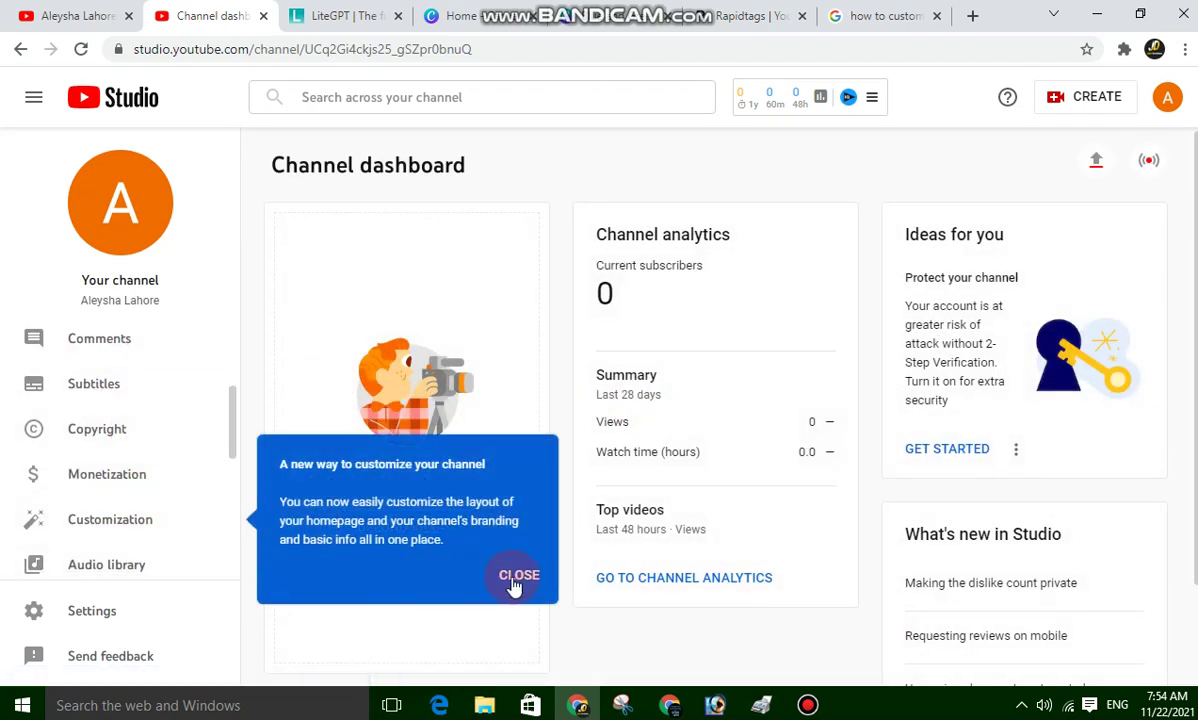
click(112, 537)
Look over the channel's Branding options and the Layout options for video spotlight and featured sections
click(373, 244)
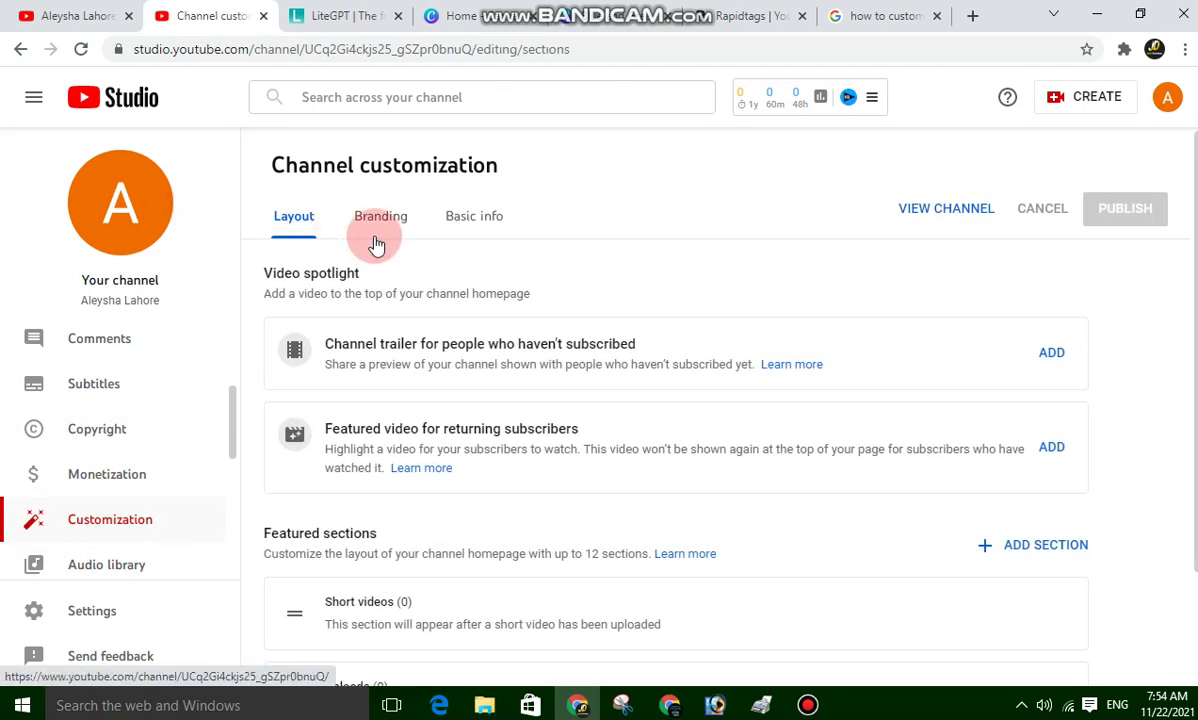
click(380, 219)
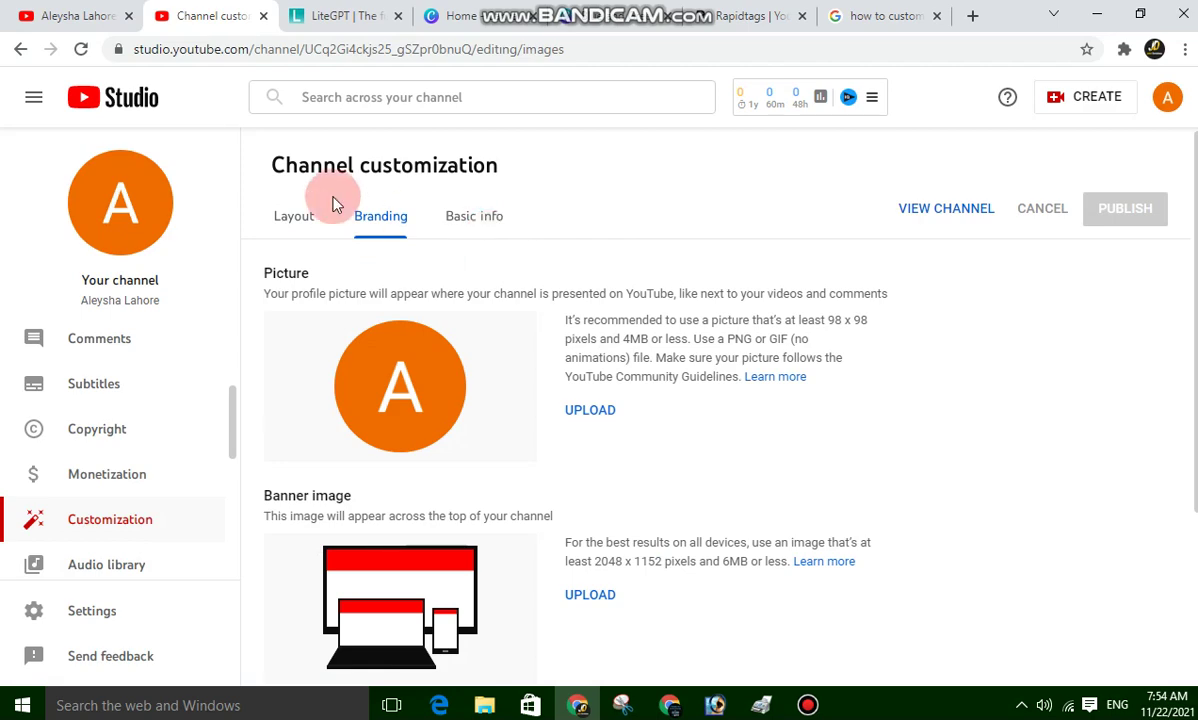
click(300, 218)
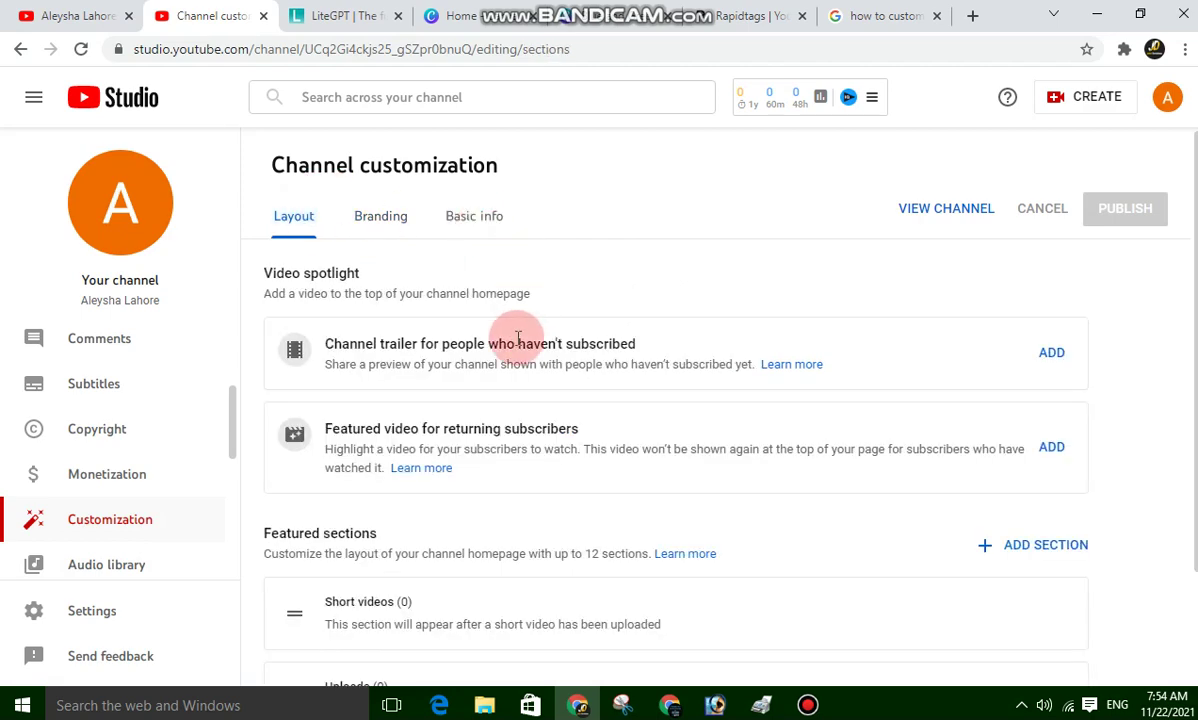
scroll(521, 425, down, 2)
scroll(530, 415, up, 1)
scroll(500, 285, up, 1)
Change the channel name in the basic info to "Habib Shopping Tv"
click(478, 228)
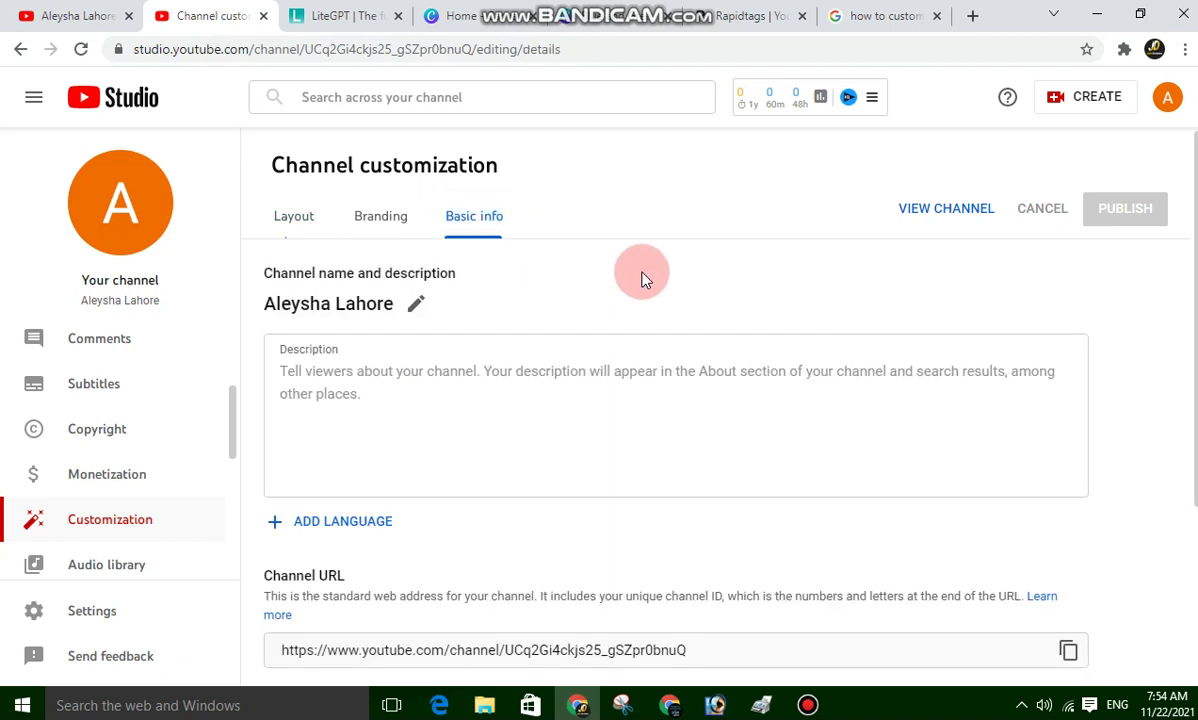
click(415, 304)
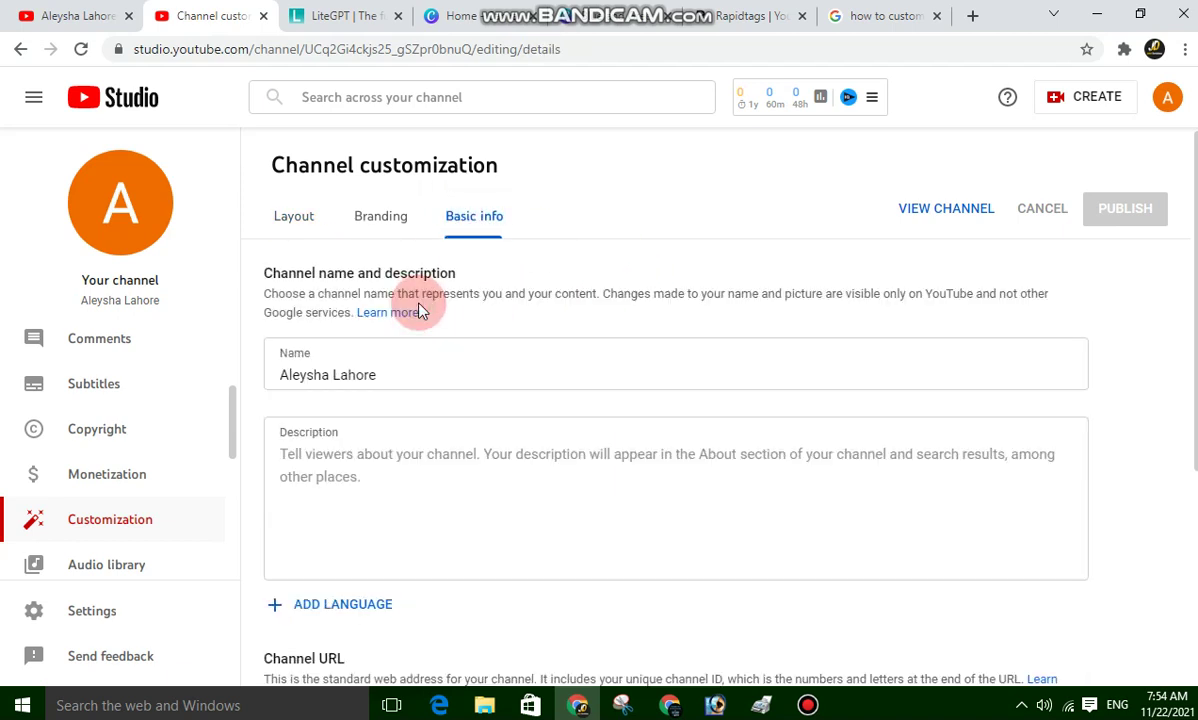
triple_click(455, 373)
key(BackSpace)
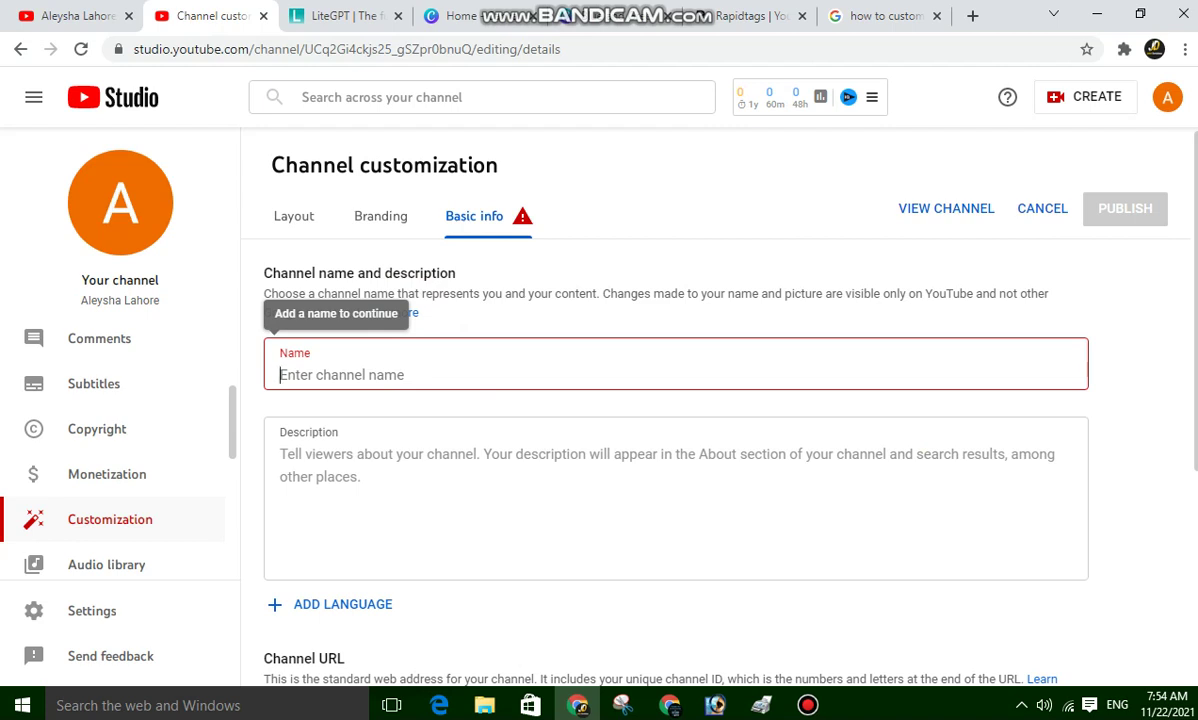
text(Habib Shopping Tv)
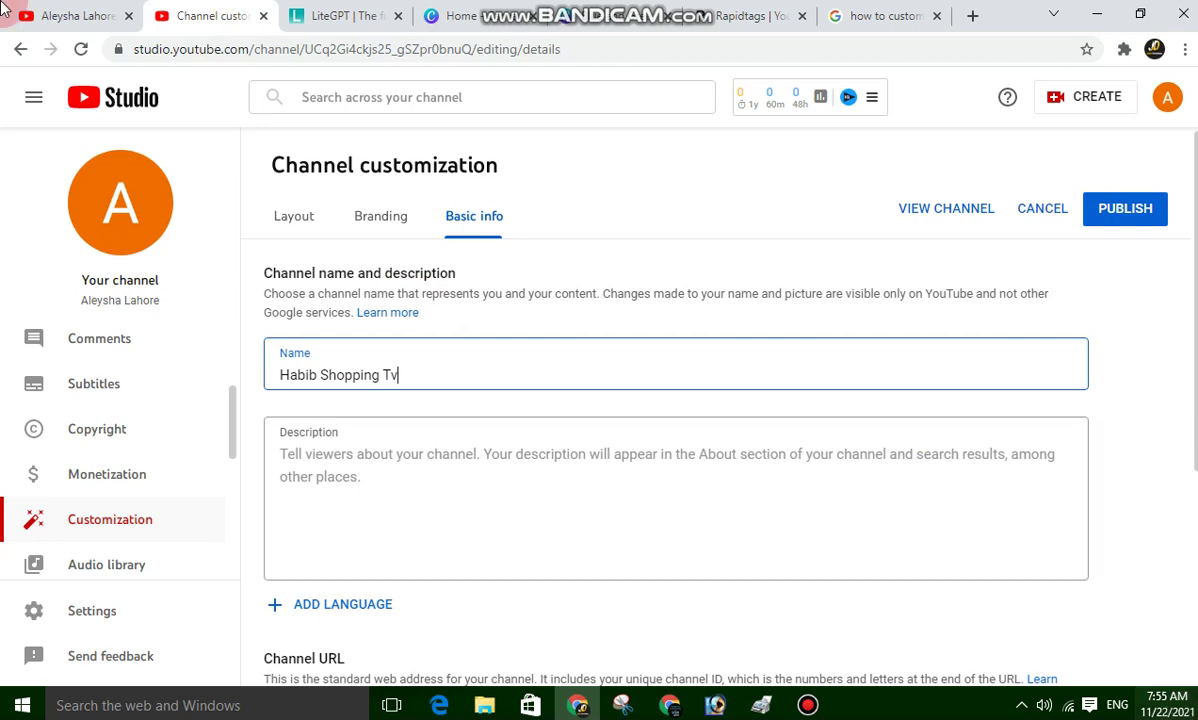
Enter the channel description "Welcome Habib Shopping Tv YouTube Channel" and publish the basic info changes
click(360, 448)
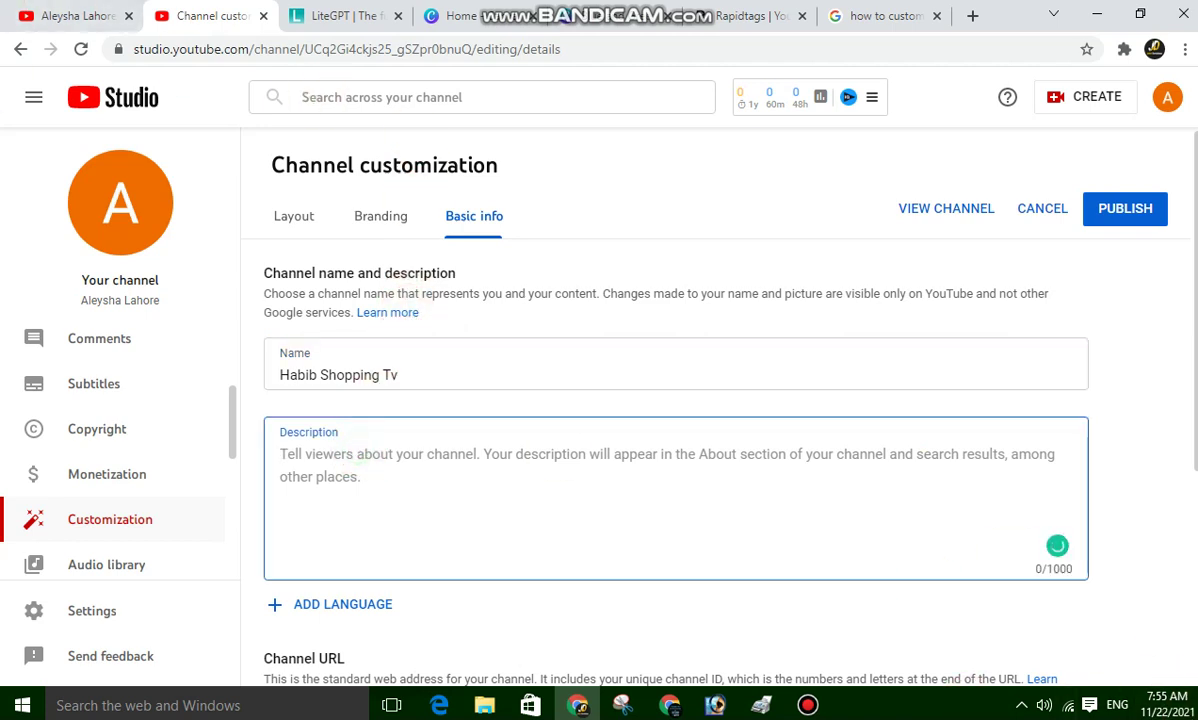
text(Welcome HAb)
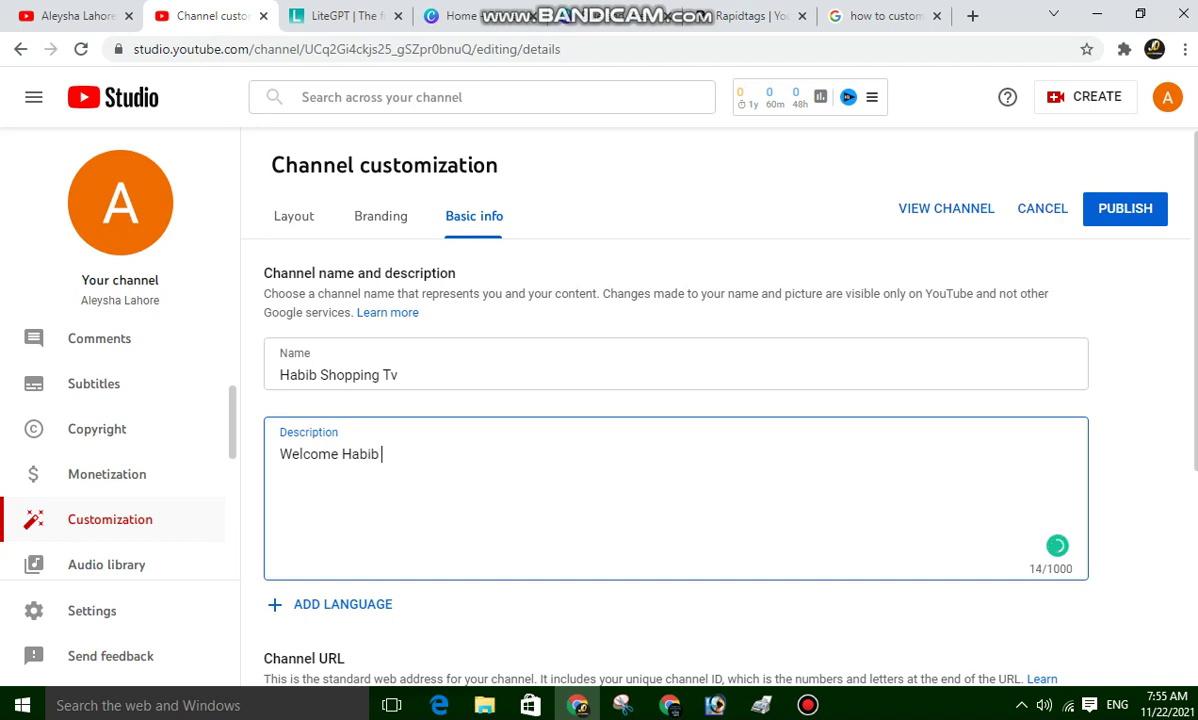
text(pping Tv YouTube Cha)
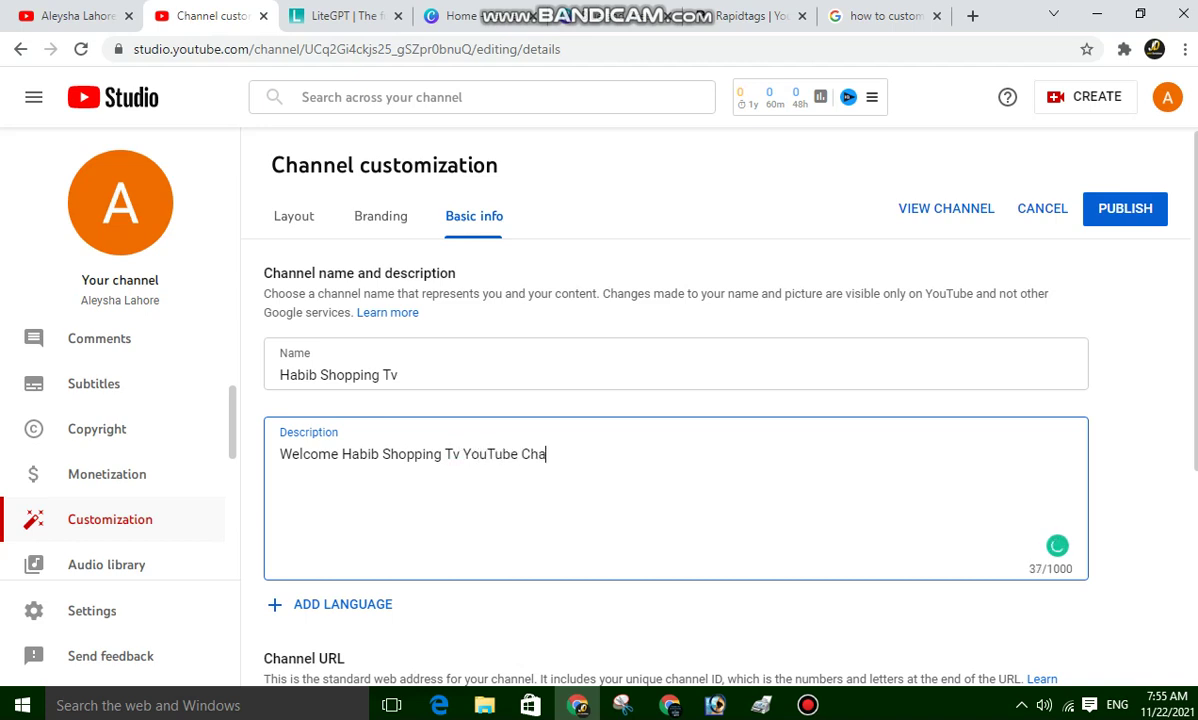
text(el)
click(558, 477)
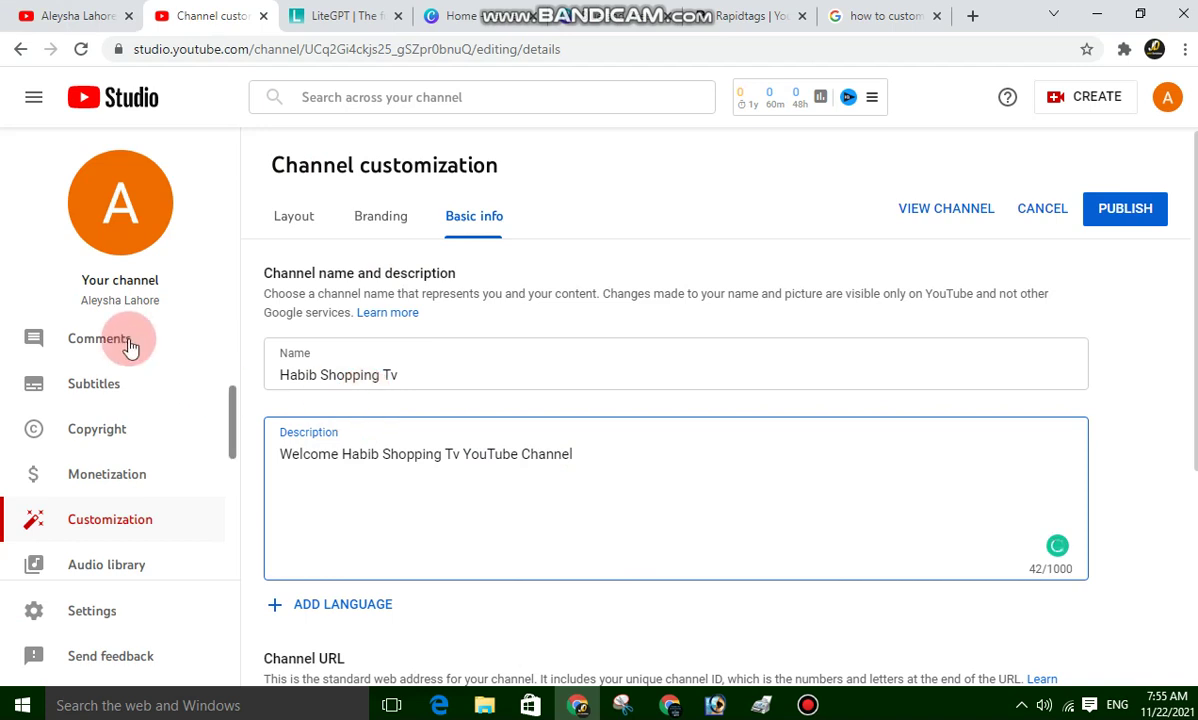
click(1097, 216)
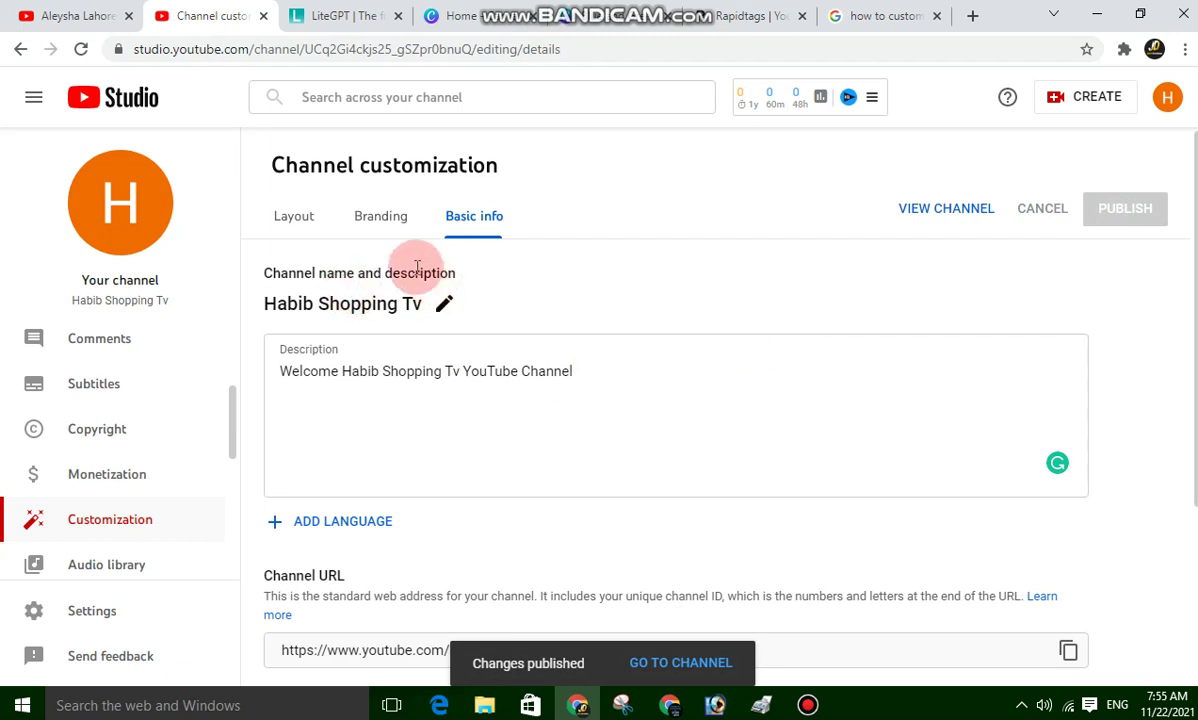
Open the channel's Branding settings, glancing at the Canva home page and the public channel page before returning to them
click(378, 218)
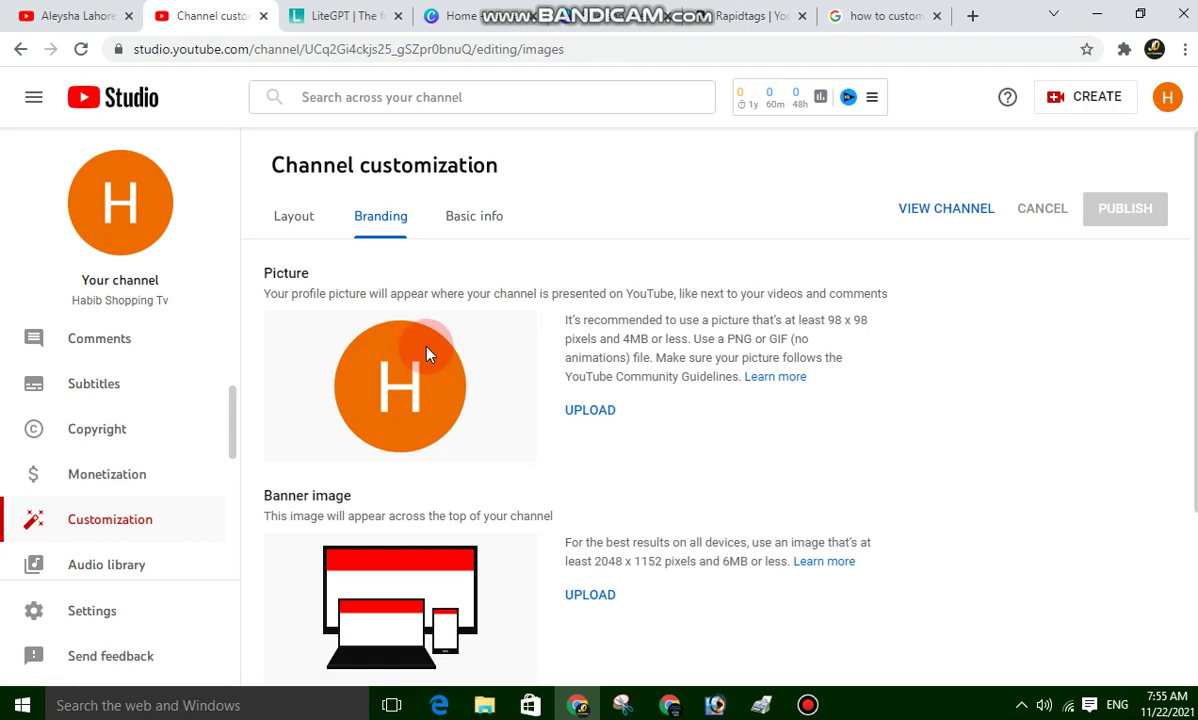
click(455, 15)
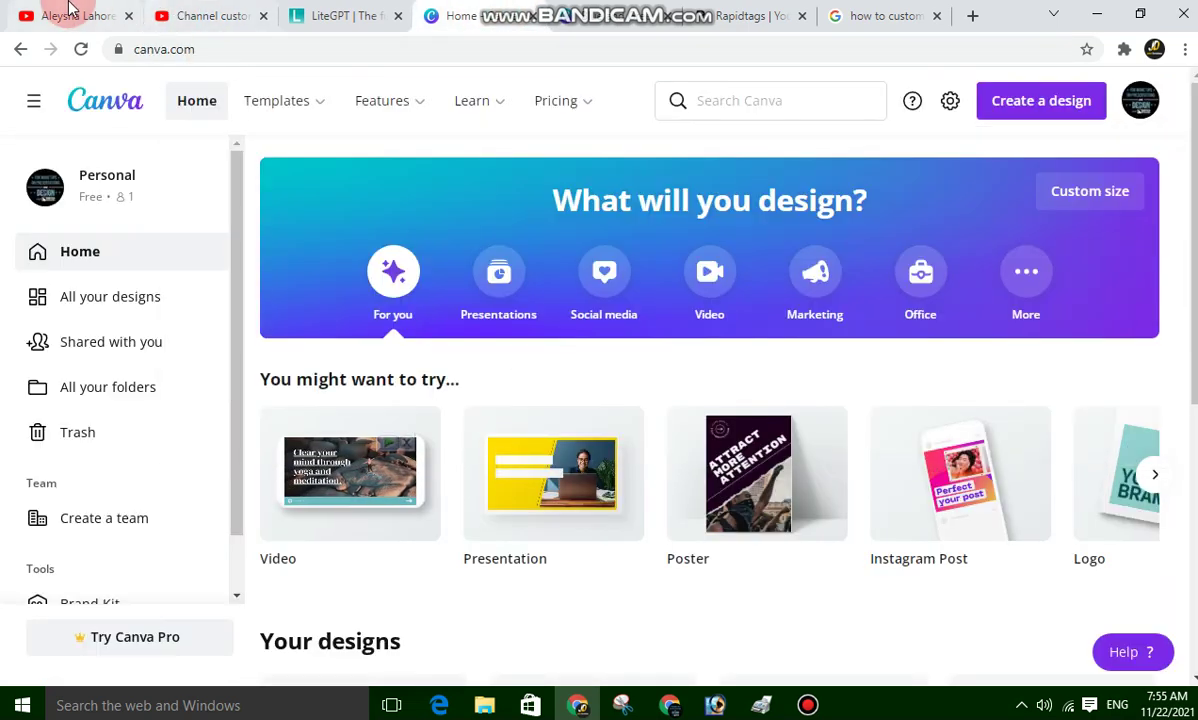
click(85, 14)
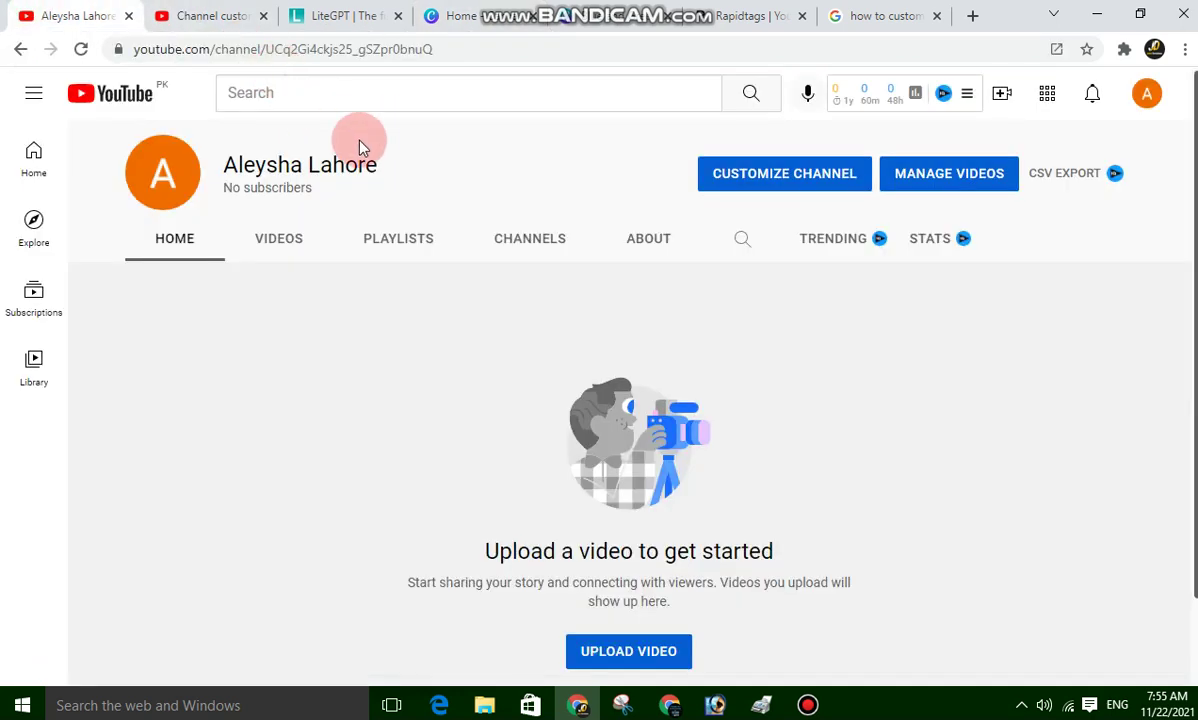
click(215, 15)
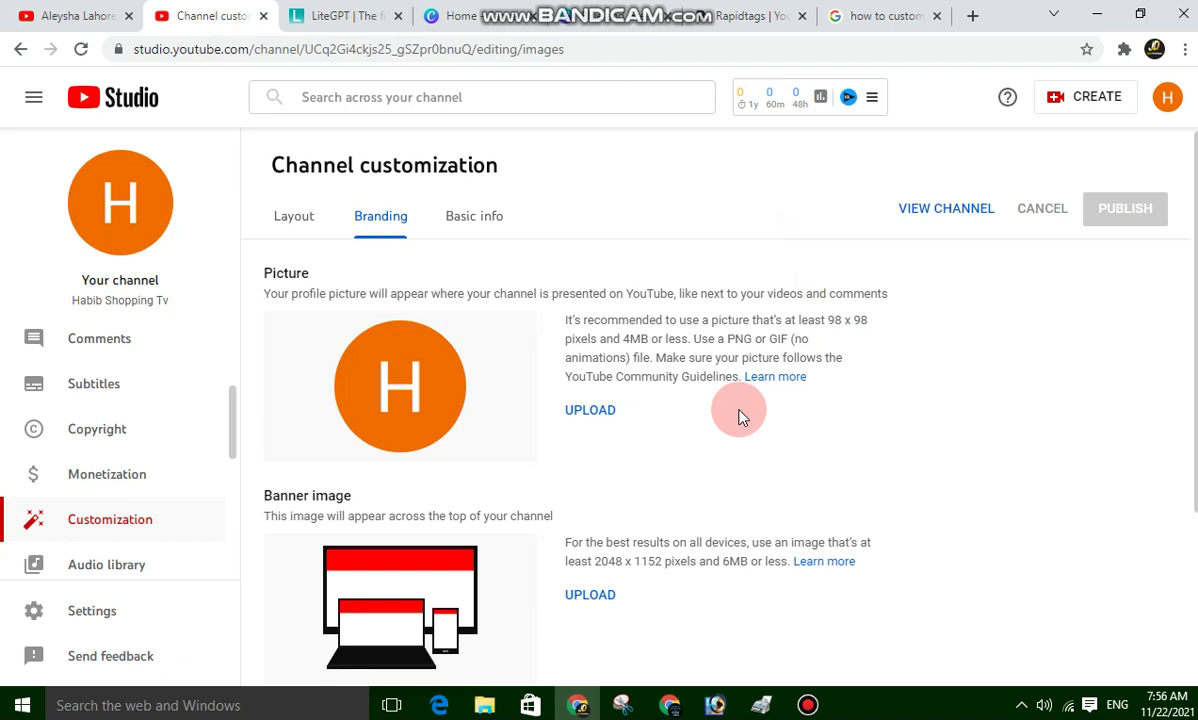
Upload "Blue and Green Shape Fitness Influencer Neon Noir YouTube Channel Art (1)" from the Downloads folder as the profile picture
click(600, 410)
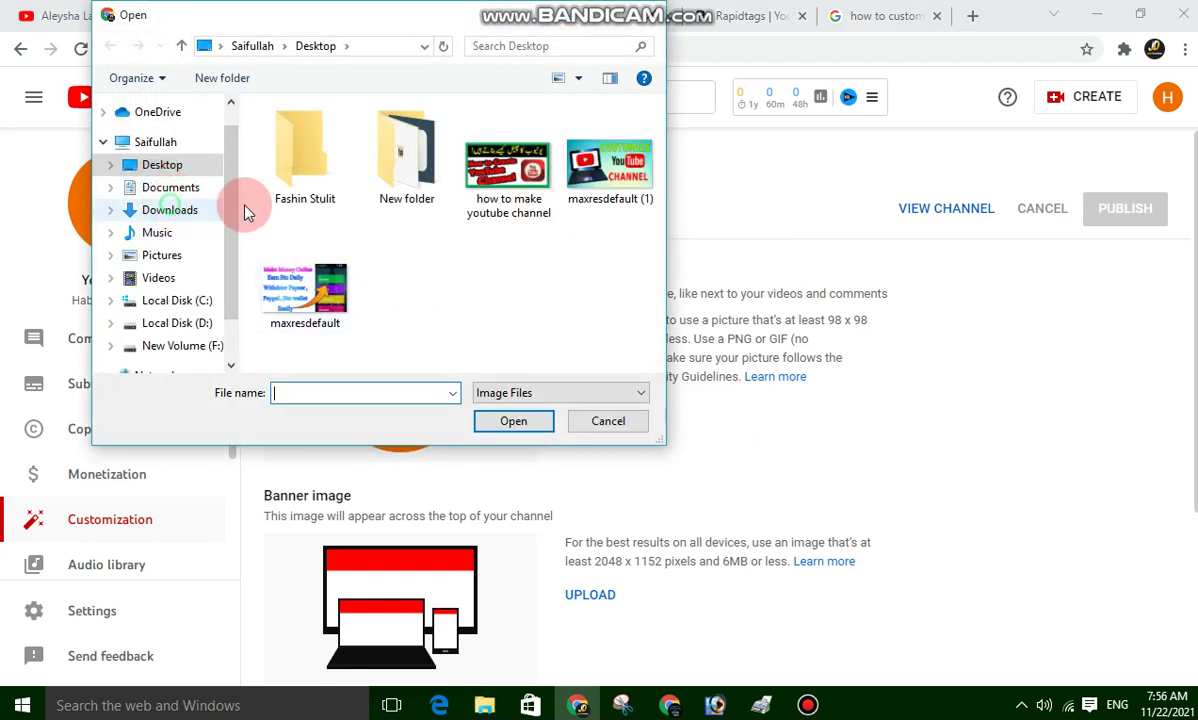
click(170, 210)
scroll(392, 215, down, 10)
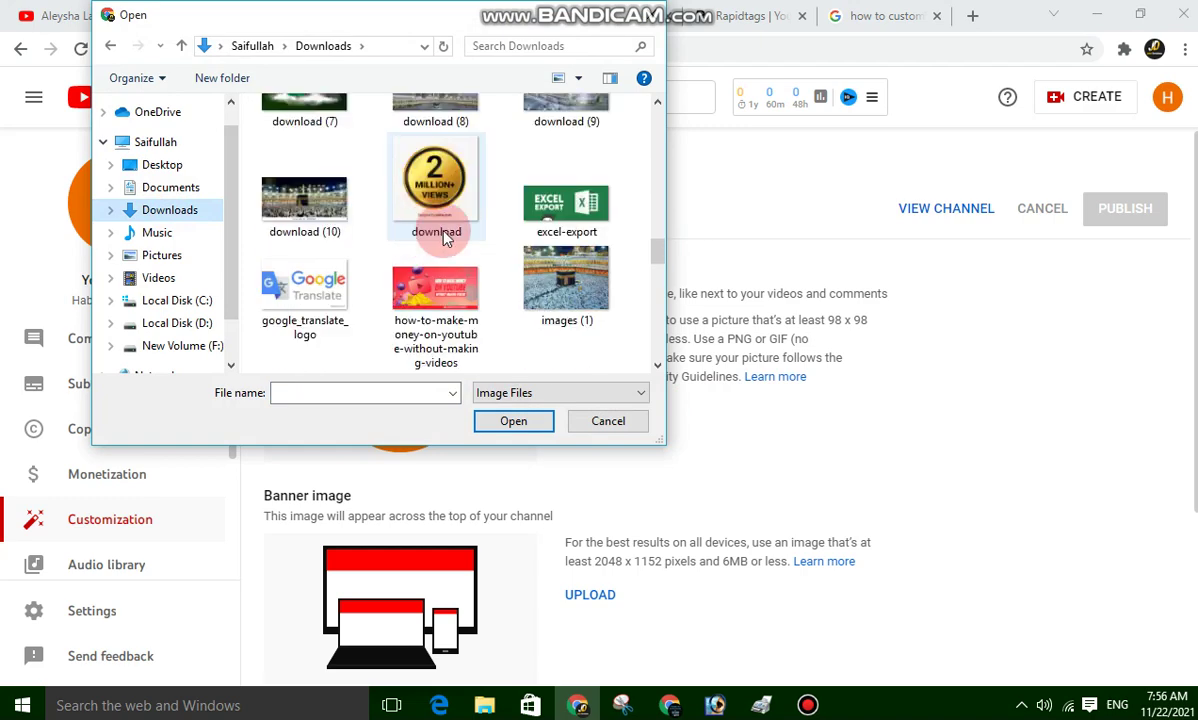
scroll(521, 254, up, 1)
scroll(521, 254, down, 1)
scroll(521, 254, up, 1)
scroll(530, 262, down, 10)
scroll(532, 262, up, 6)
scroll(533, 260, up, 8)
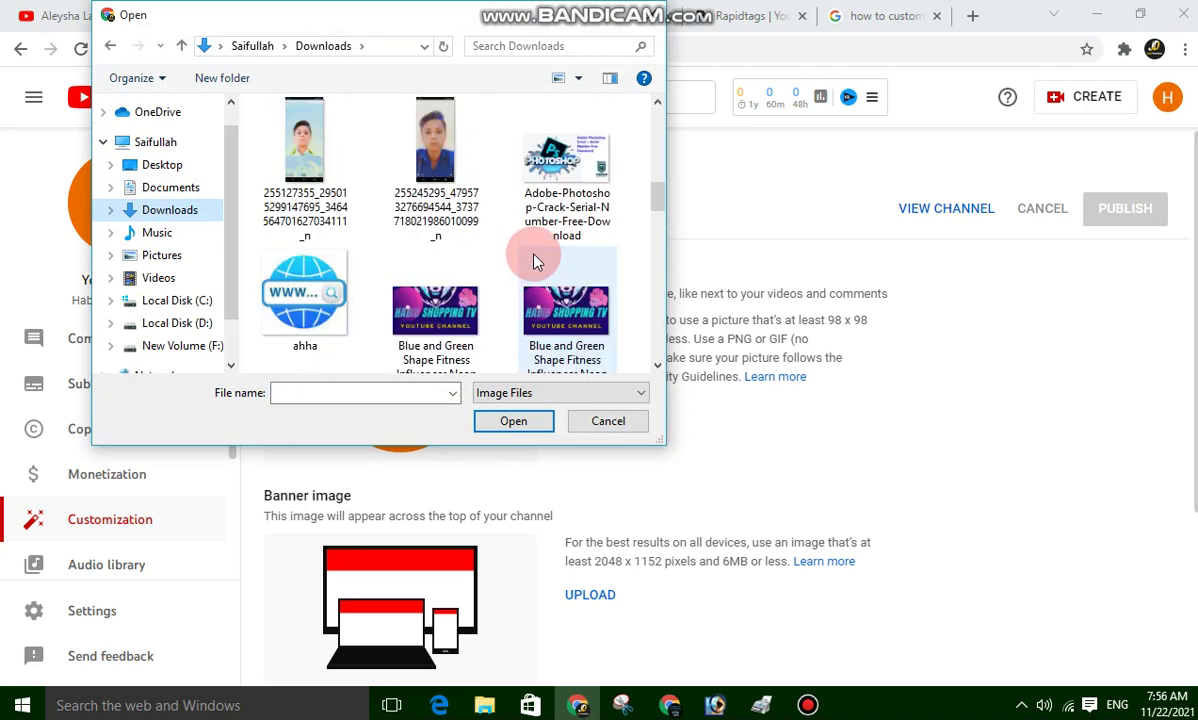
right_click(454, 316)
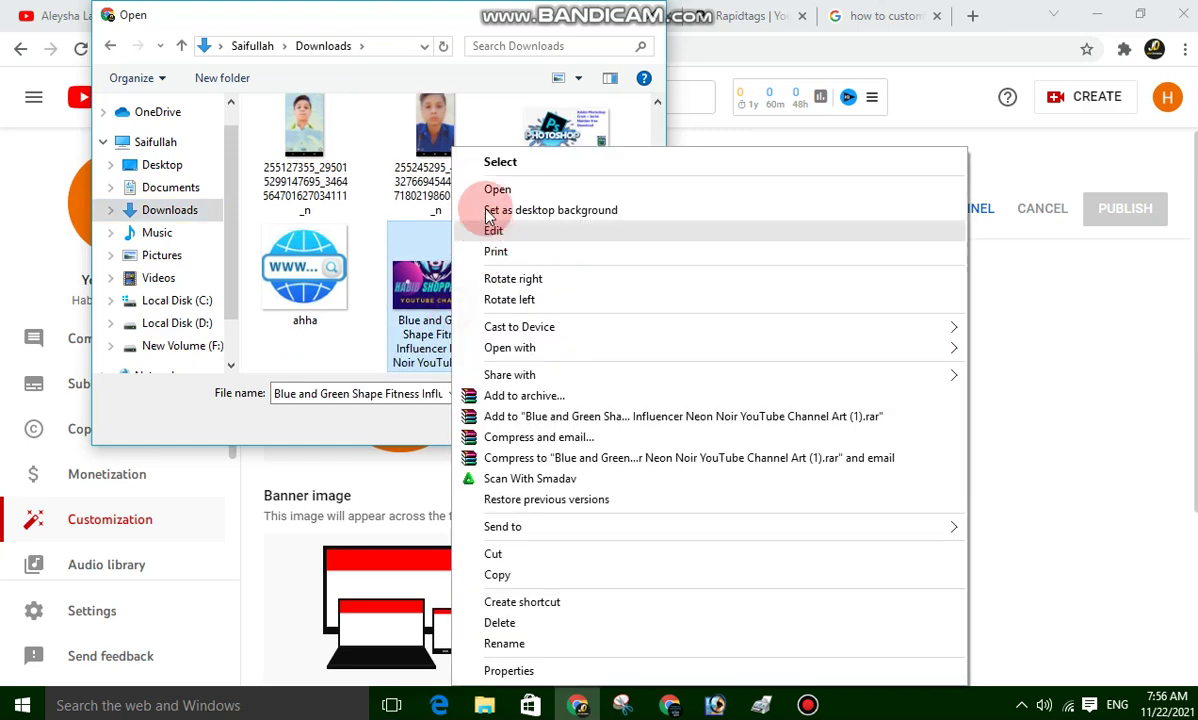
click(490, 88)
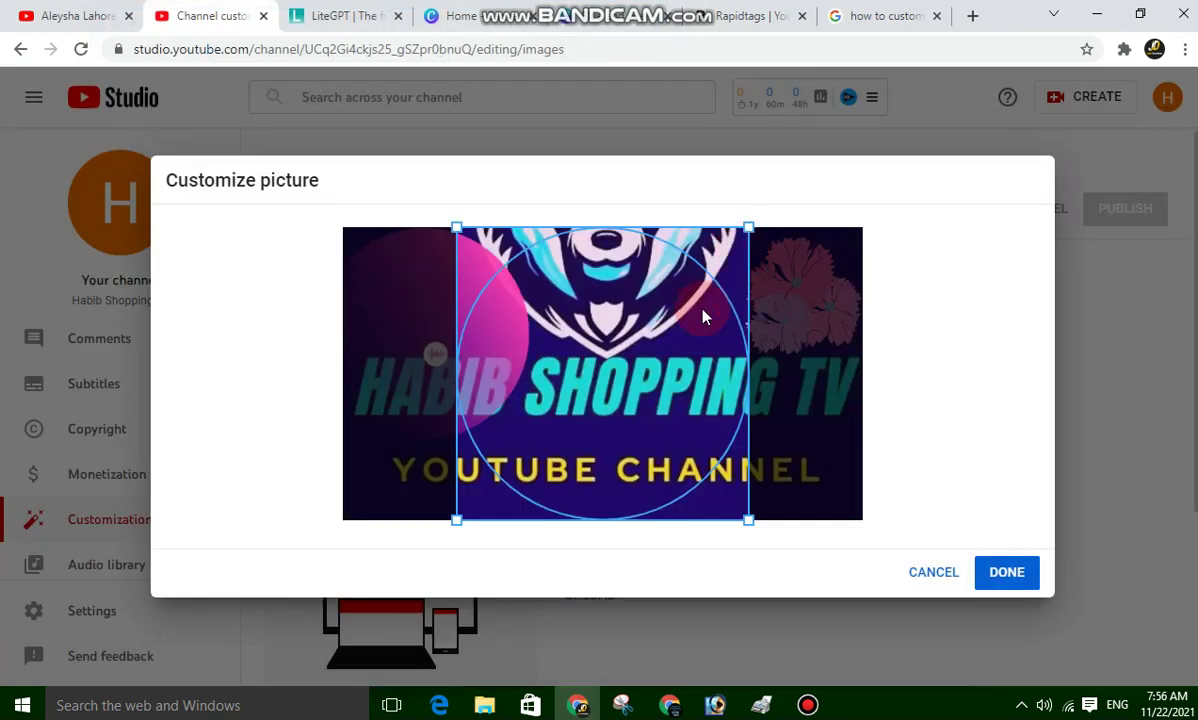
Crop the profile picture to the left part of the image at full height and accept it
drag(572, 316, 461, 321)
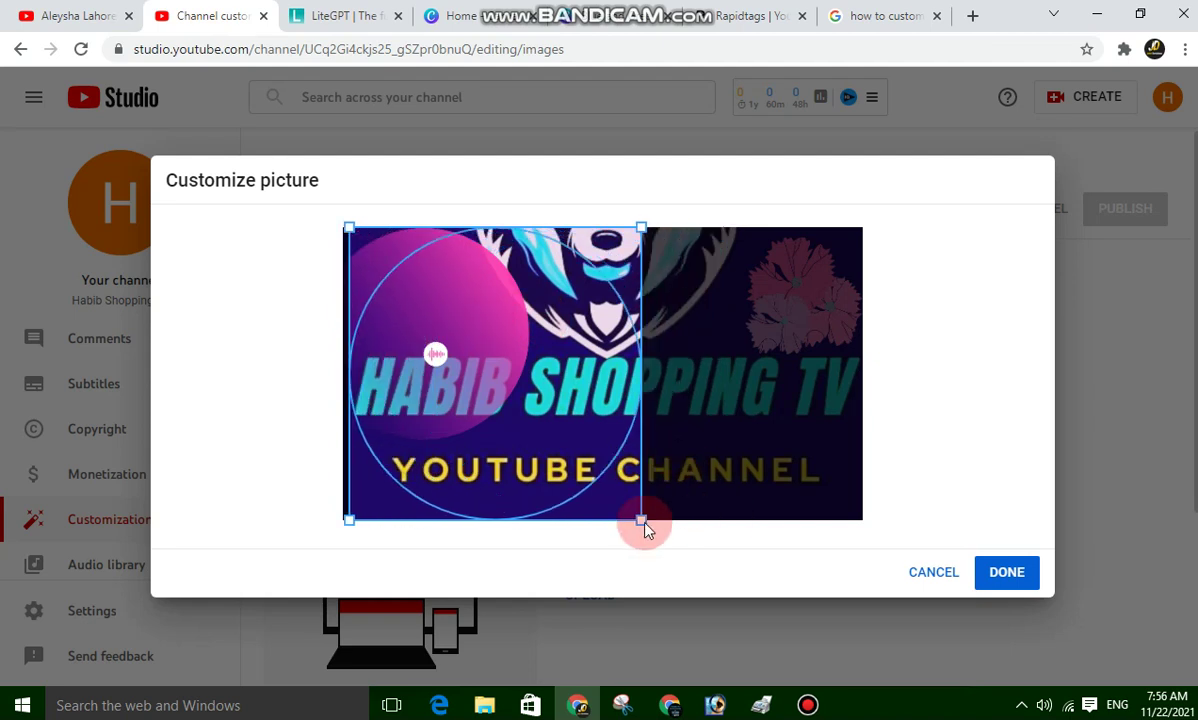
drag(641, 519, 720, 481)
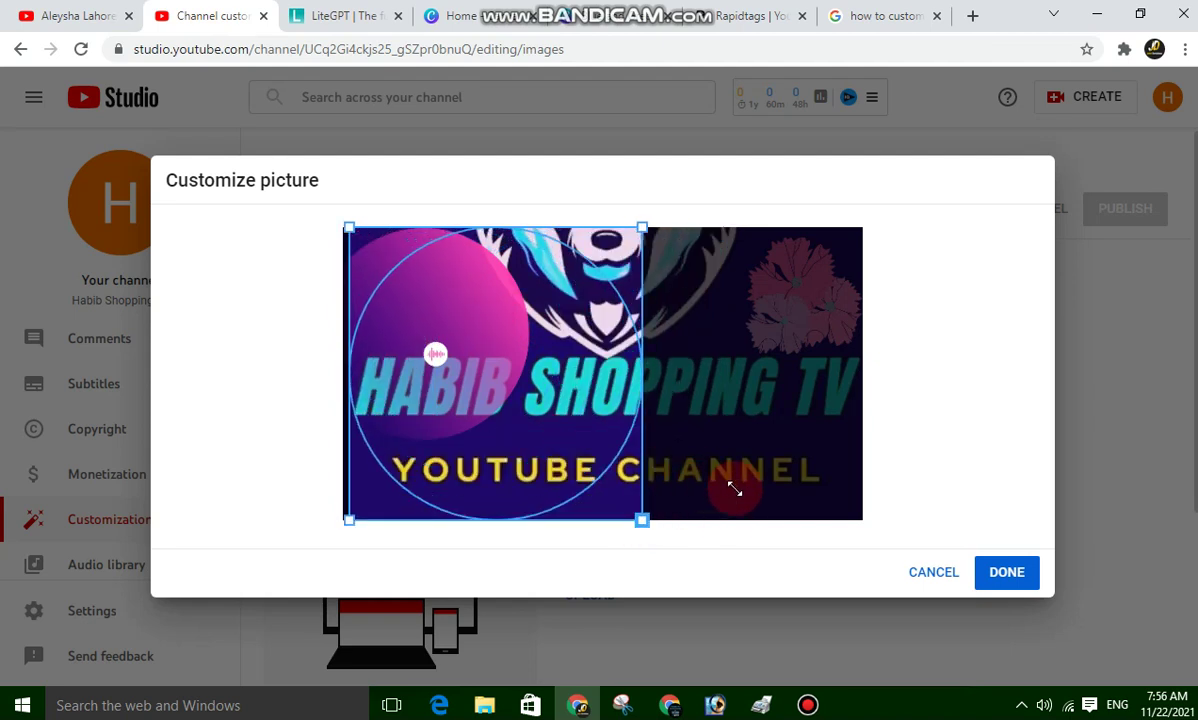
drag(590, 423, 545, 400)
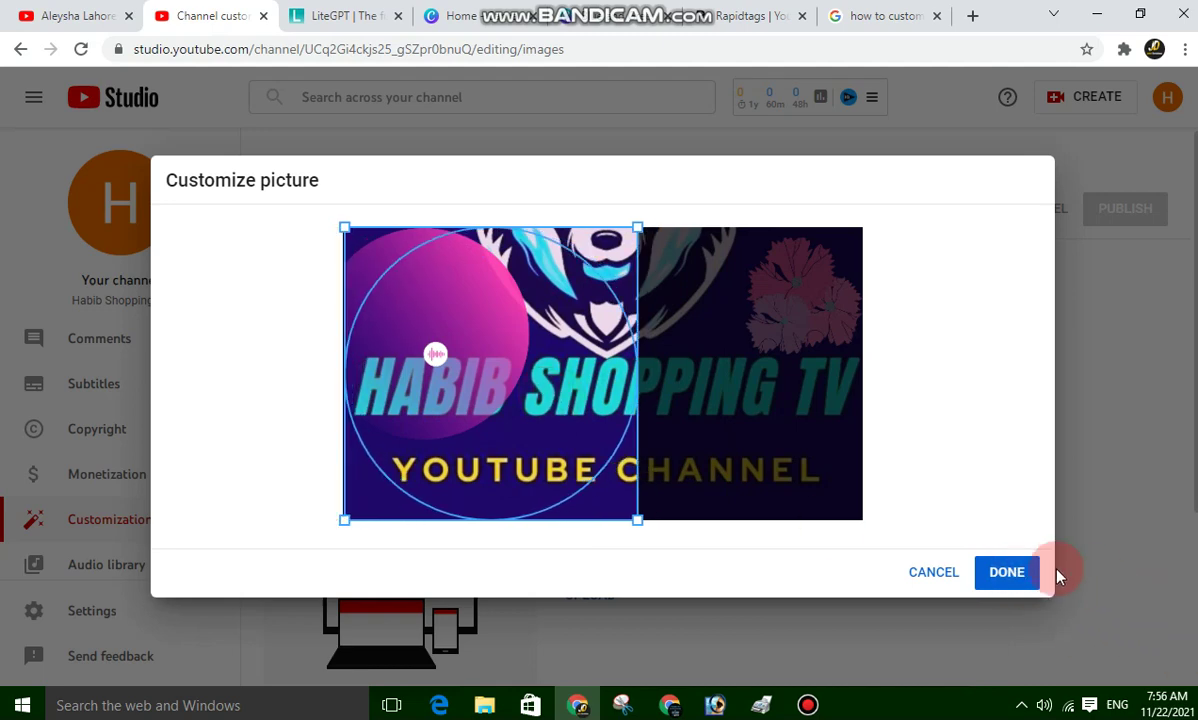
click(1003, 577)
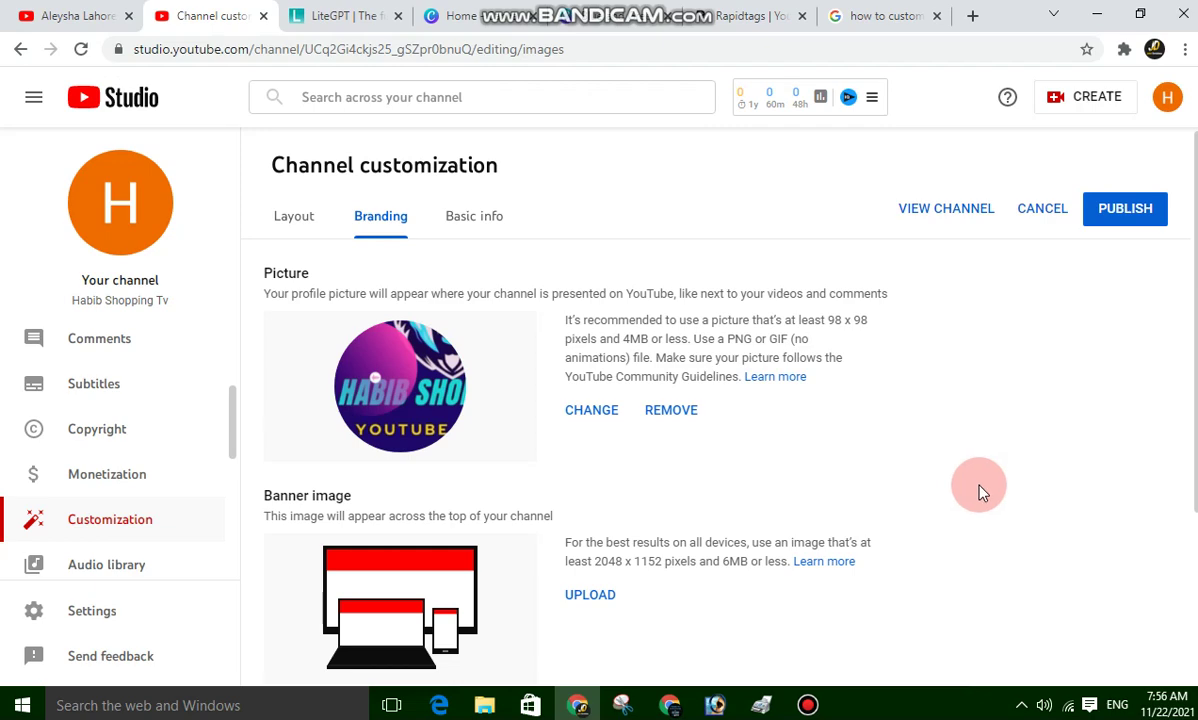
Upload the Habib Shopping TV channel art from the computer as the banner image and accept its default crop
scroll(727, 481, down, 2)
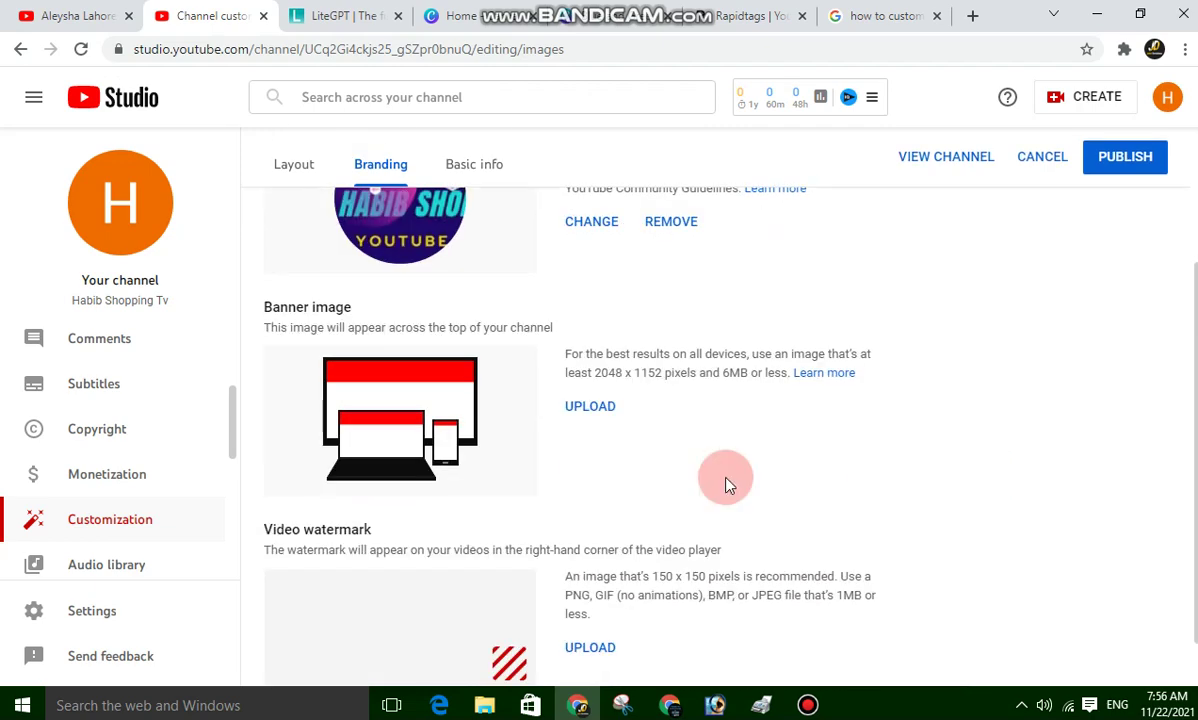
click(592, 410)
scroll(565, 270, down, 3)
scroll(565, 270, down, 2)
click(434, 270)
right_click(436, 275)
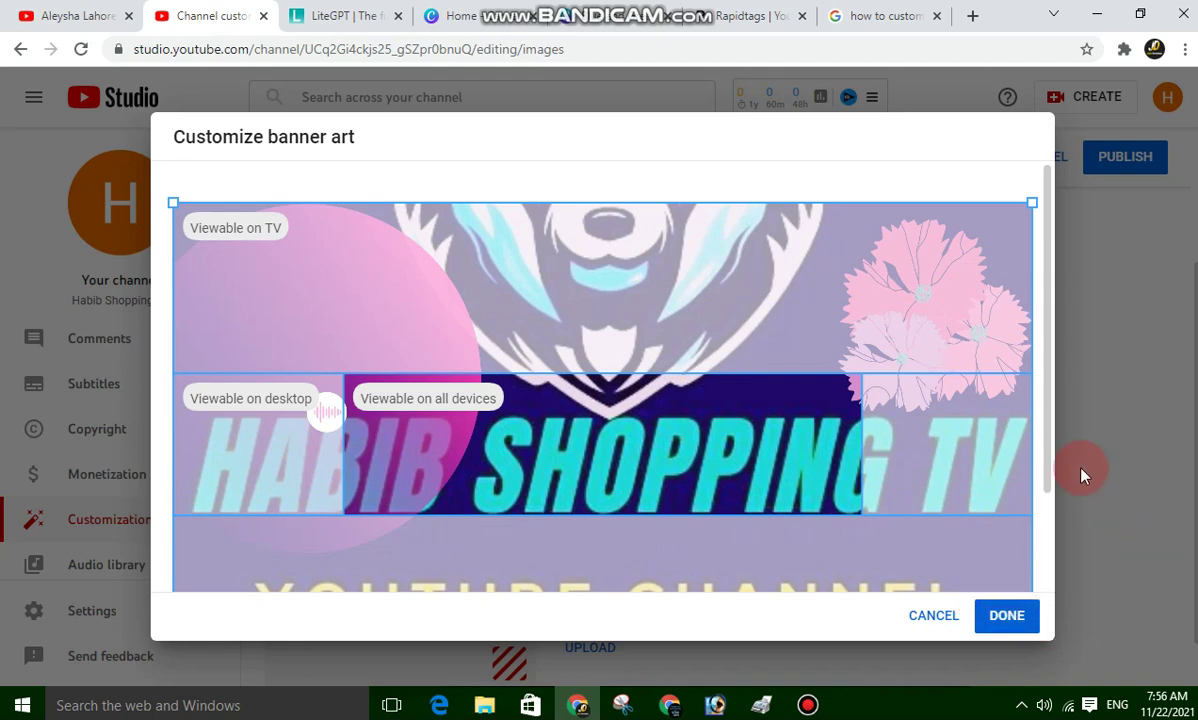
click(1000, 614)
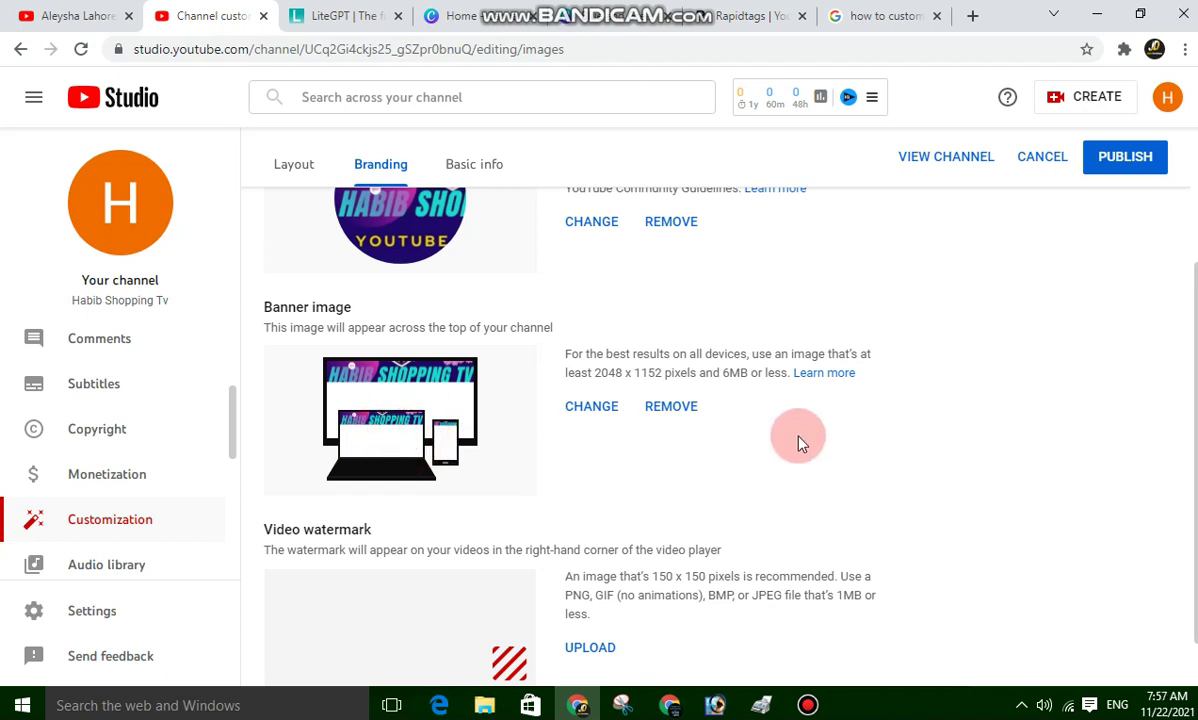
Publish the new profile picture and banner image, leaving the video watermark unset
scroll(836, 447, down, 1)
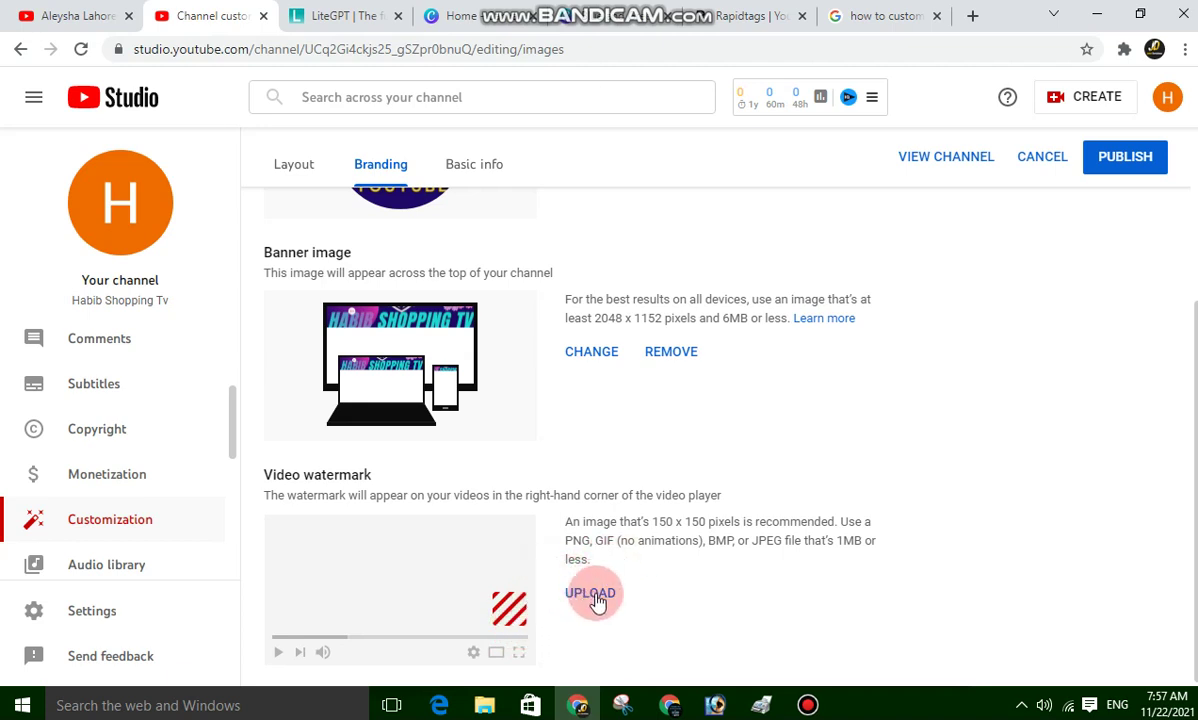
scroll(650, 508, up, 3)
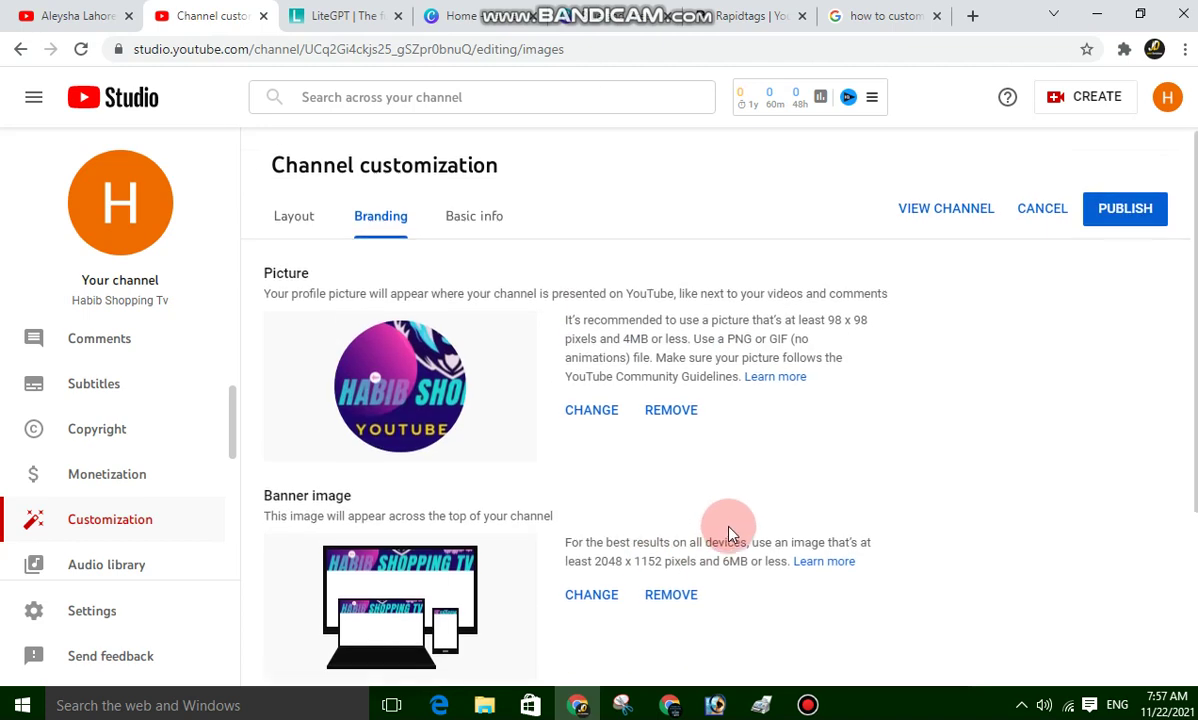
click(1112, 209)
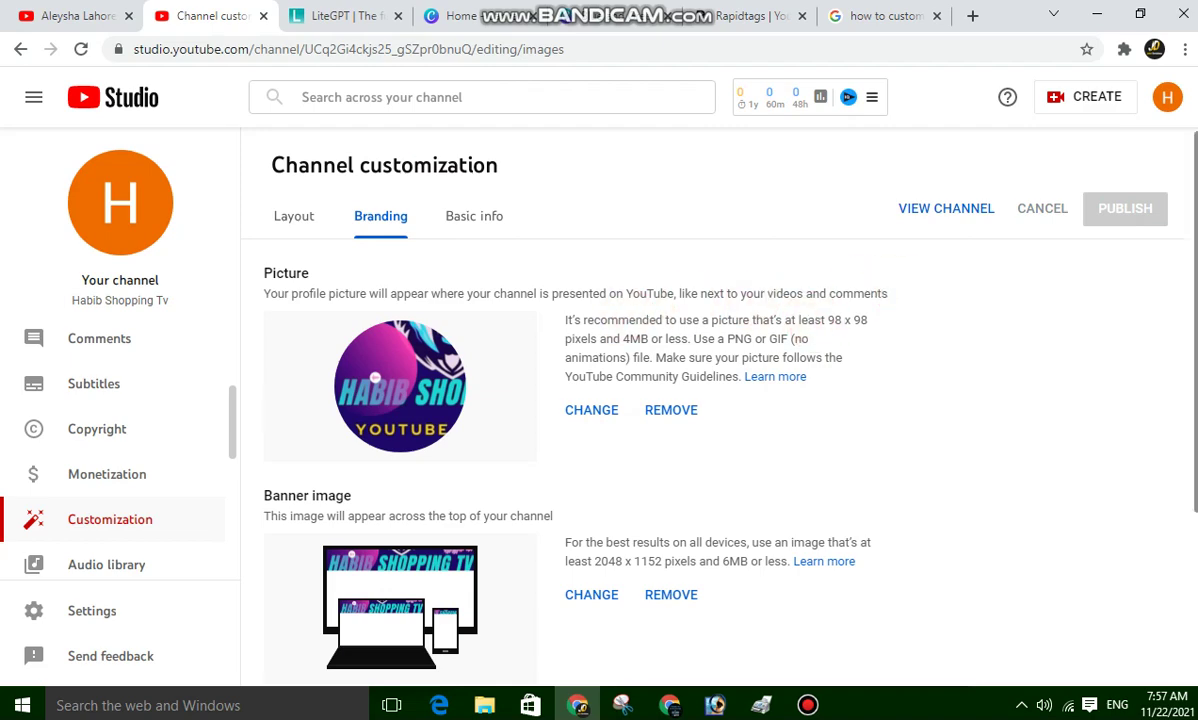
scroll(1075, 290, down, 2)
scroll(1080, 306, up, 2)
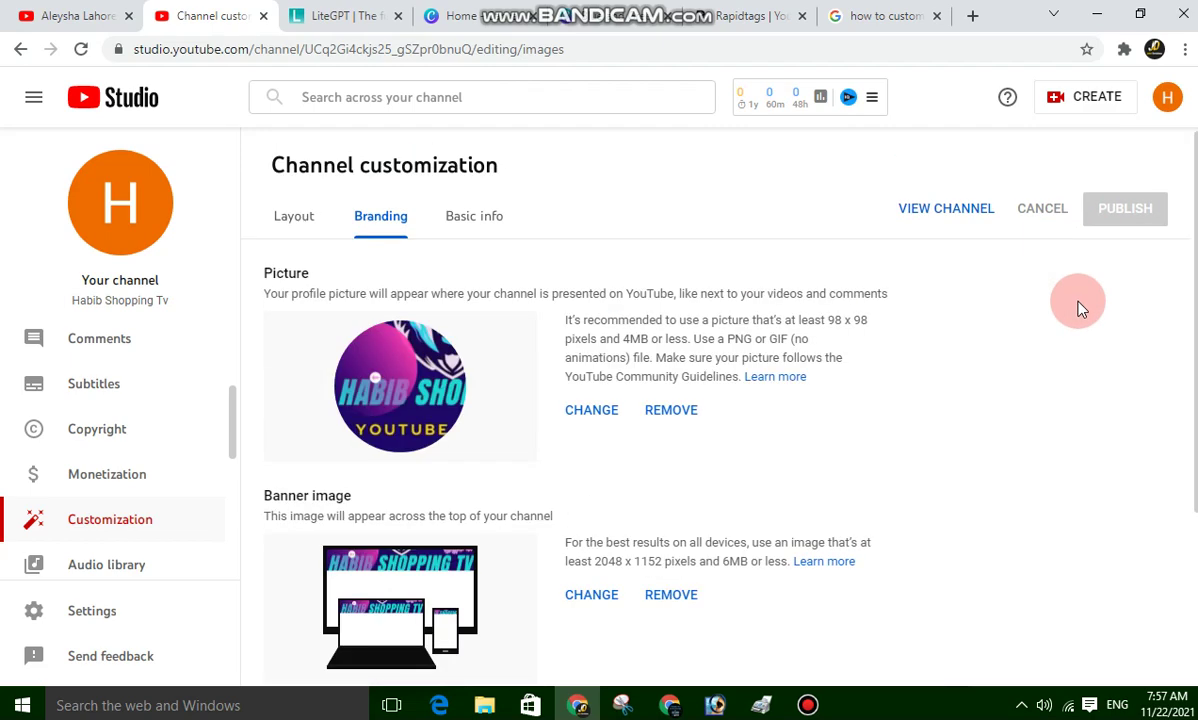
Open the channel dashboard, and reload the channel's public page to check the new profile picture and banner
scroll(1058, 310, down, 2)
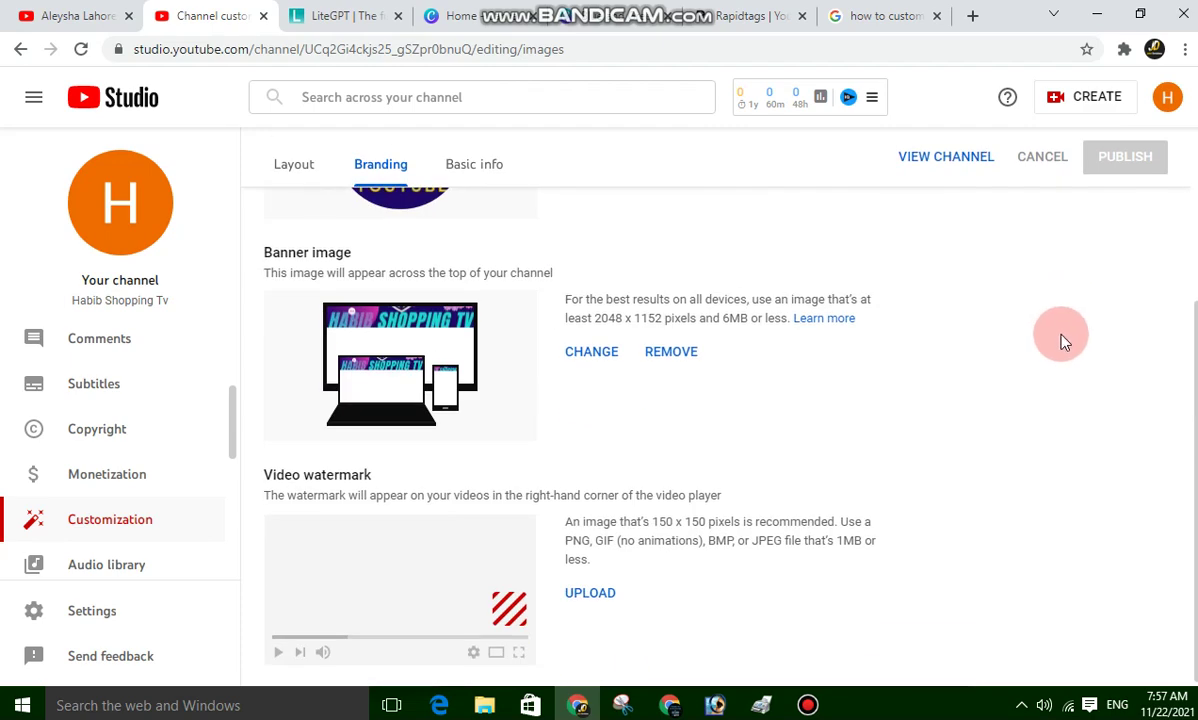
scroll(1063, 340, up, 1)
scroll(1063, 340, up, 2)
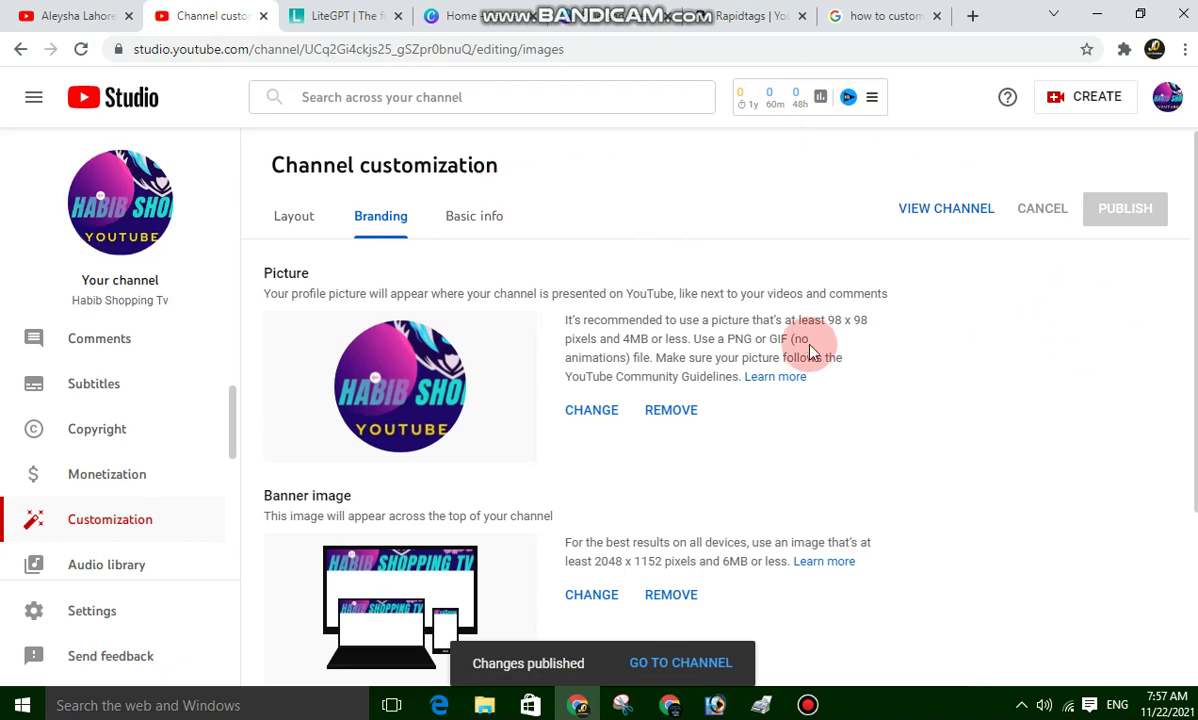
scroll(130, 356, up, 2)
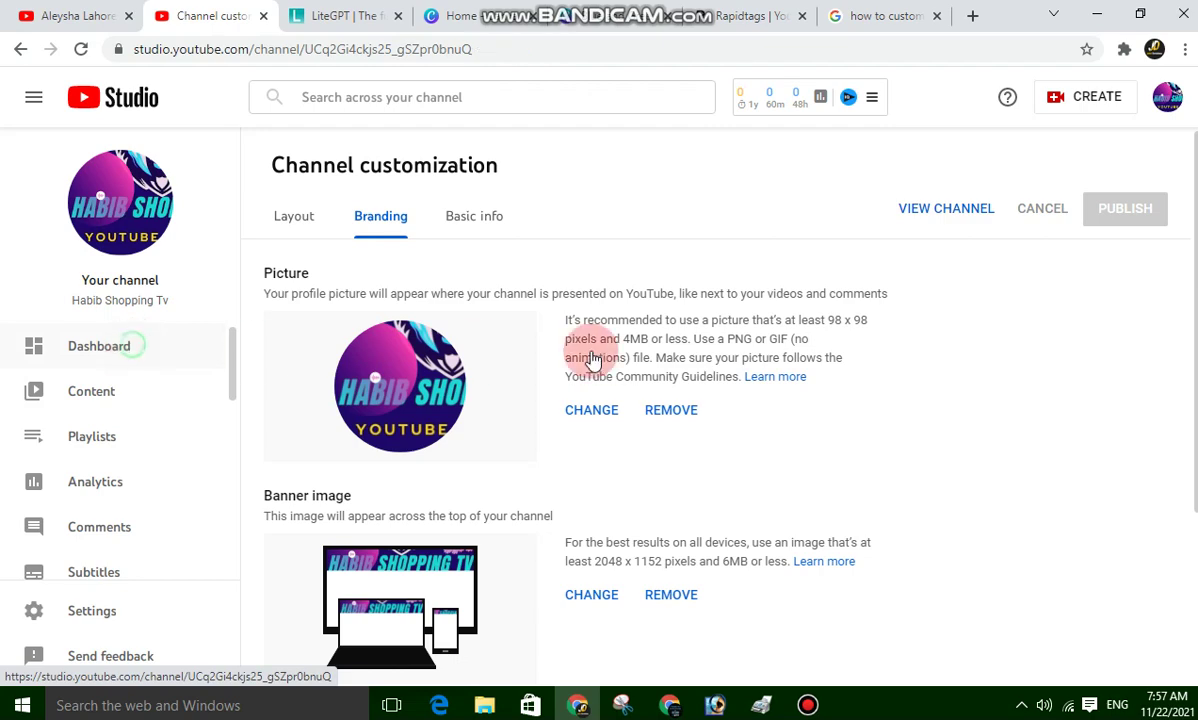
click(133, 350)
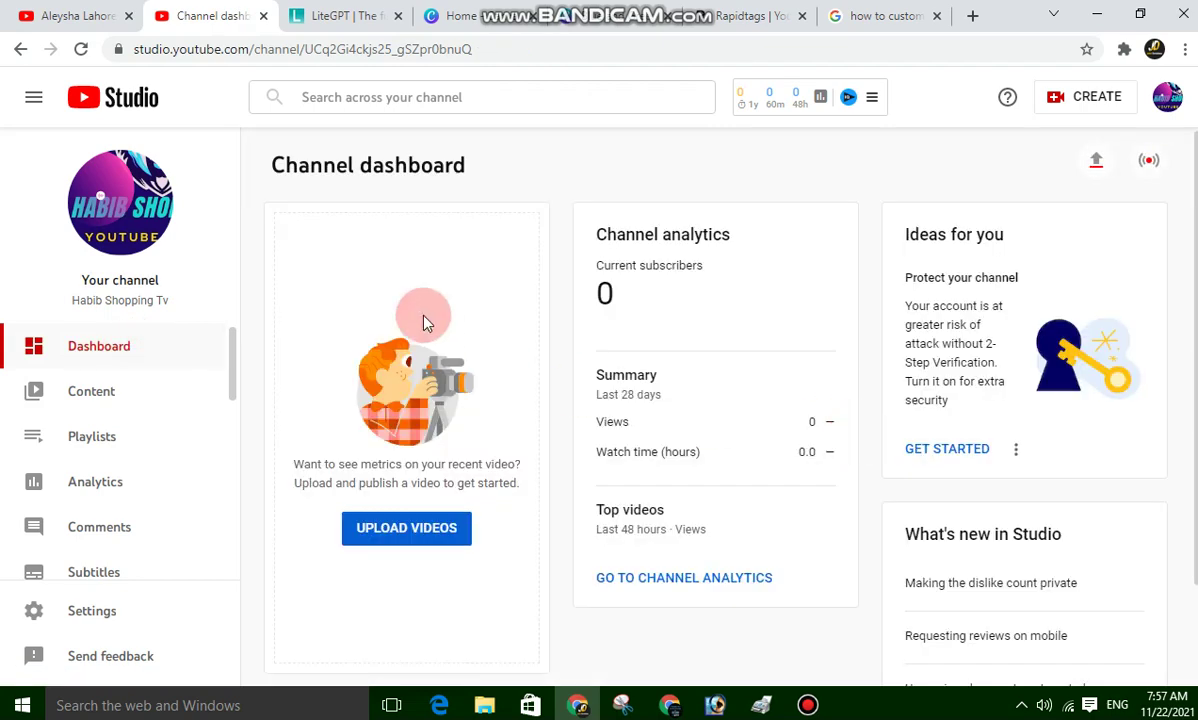
click(85, 16)
click(81, 49)
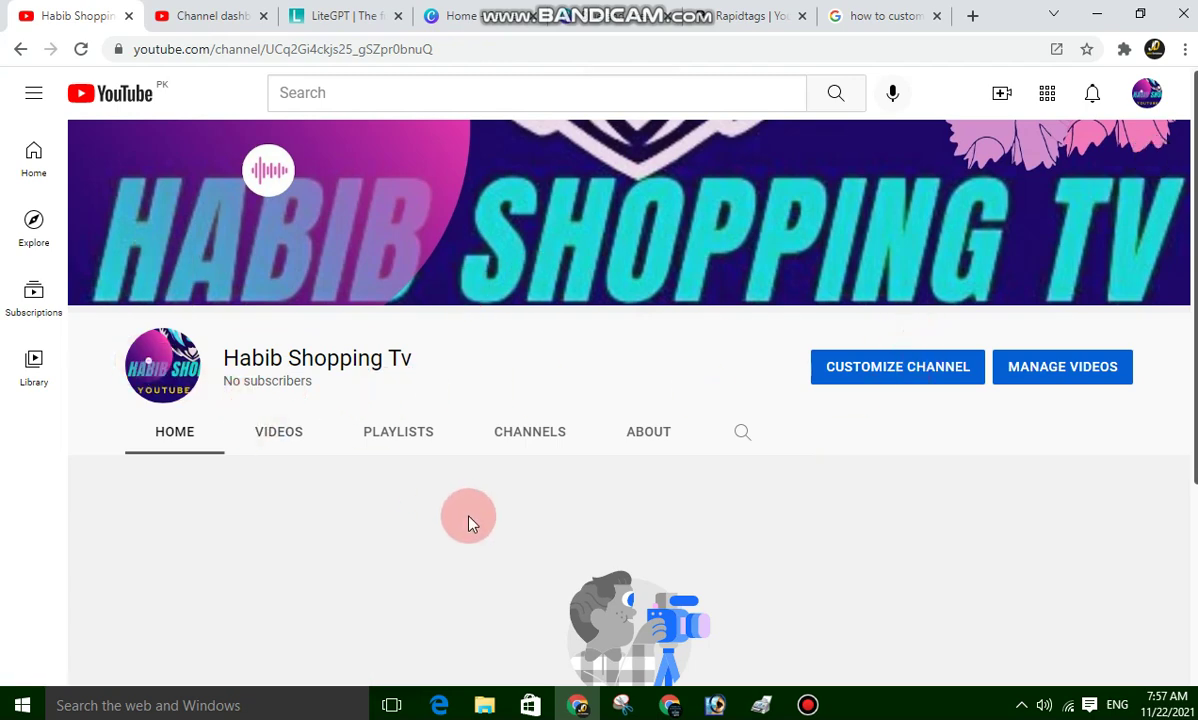
Return to YouTube Studio and open the advanced channel settings
click(205, 16)
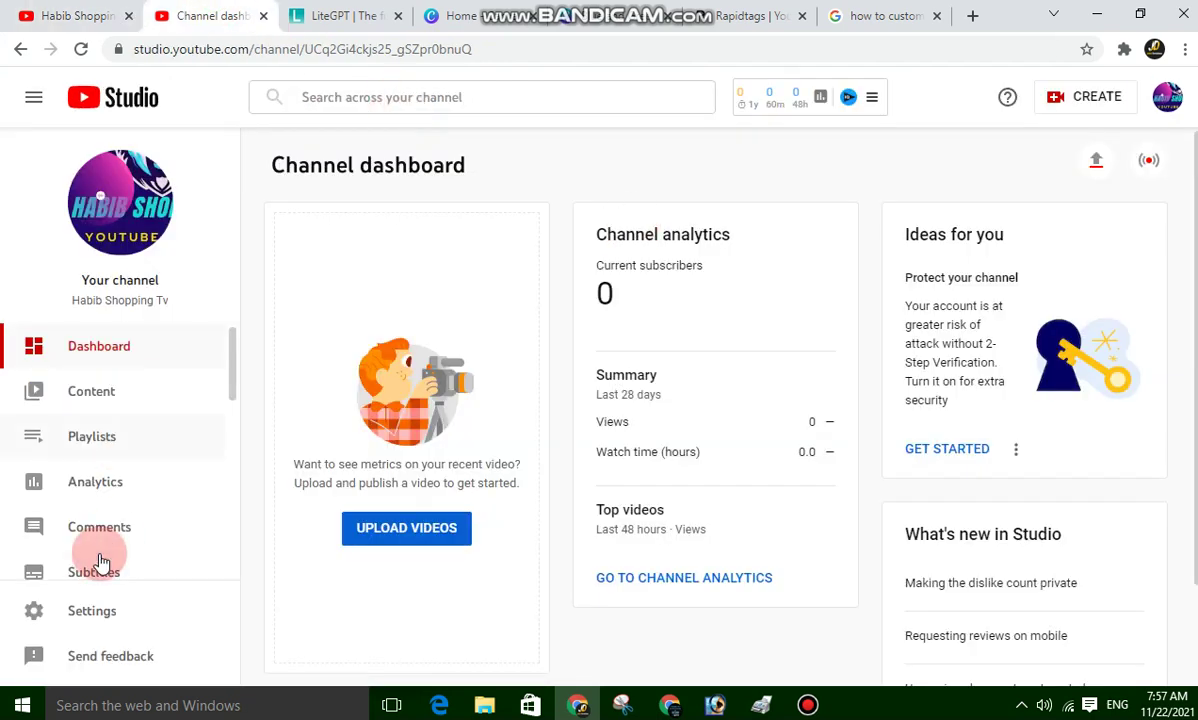
scroll(160, 570, down, 2)
scroll(120, 521, down, 3)
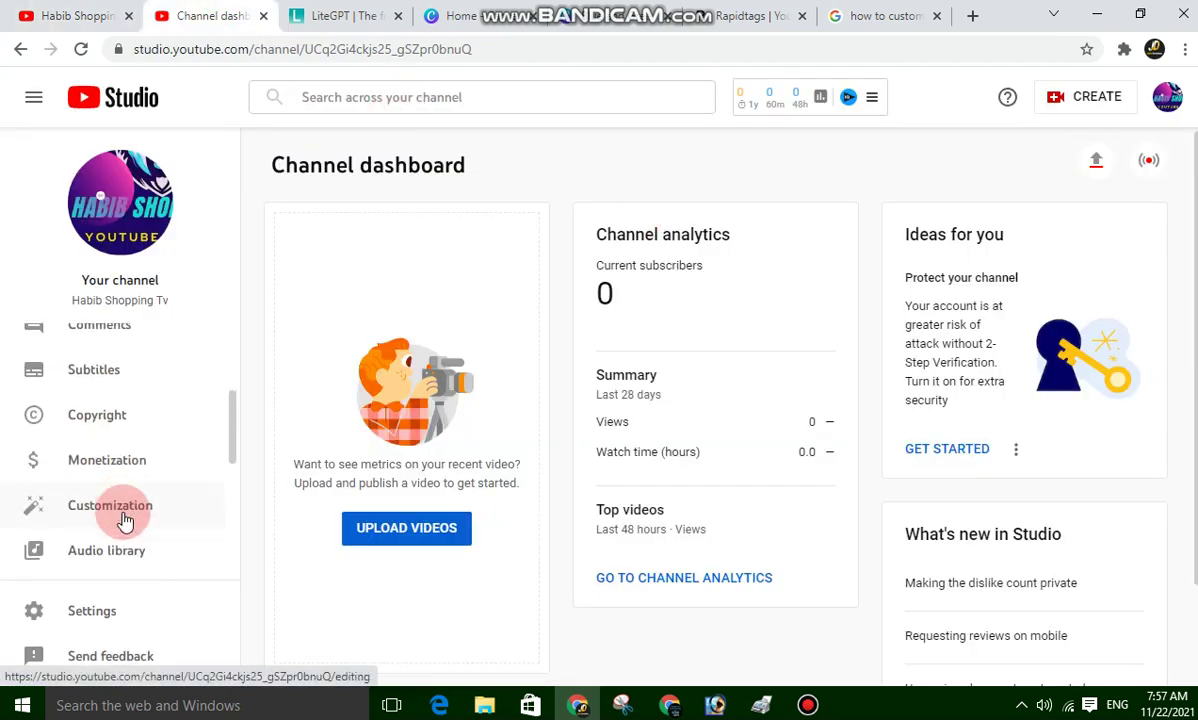
click(130, 620)
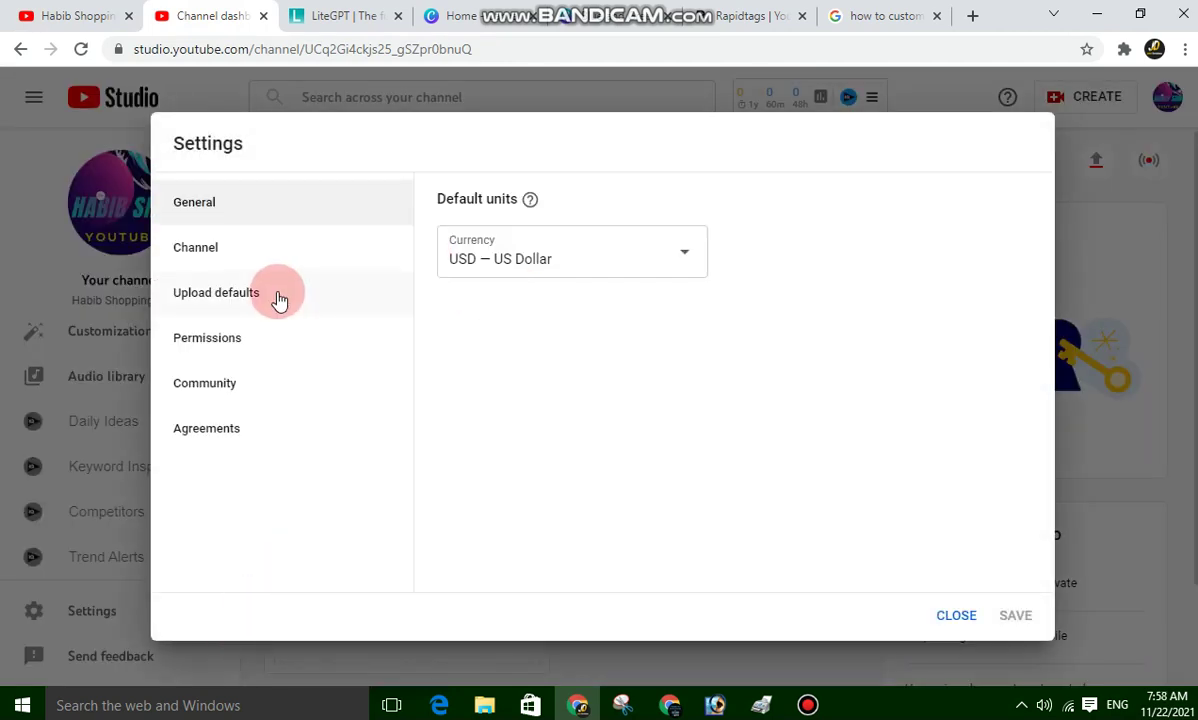
click(266, 259)
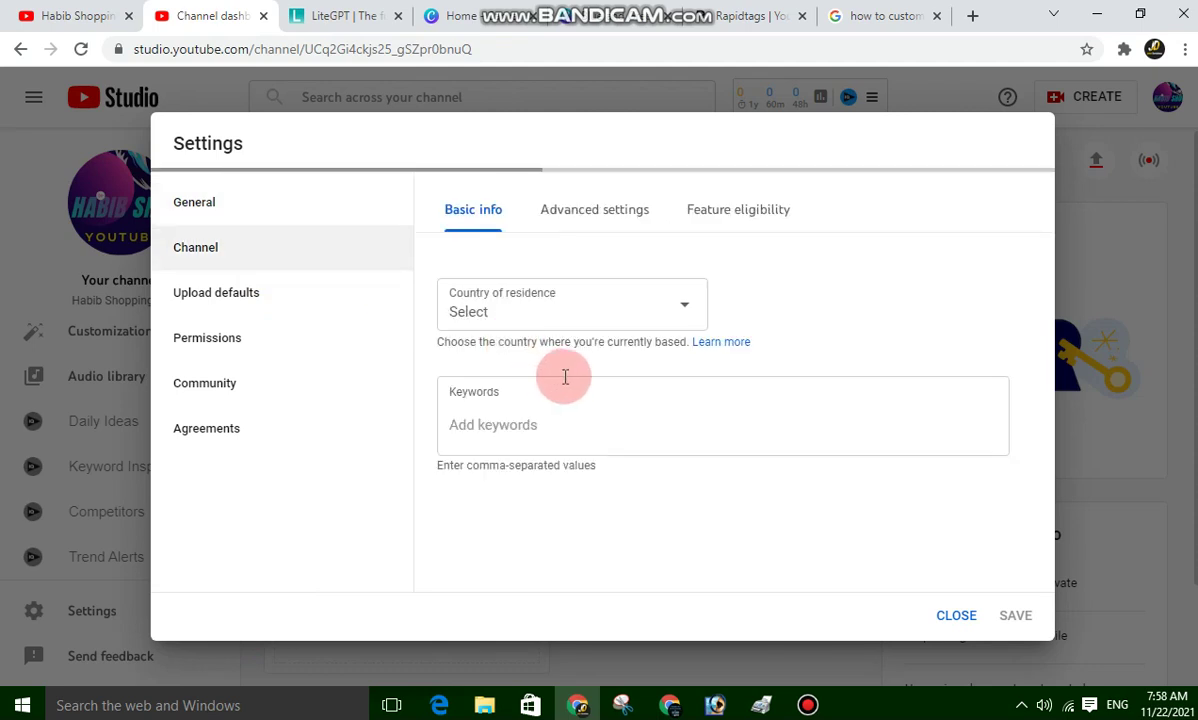
click(594, 222)
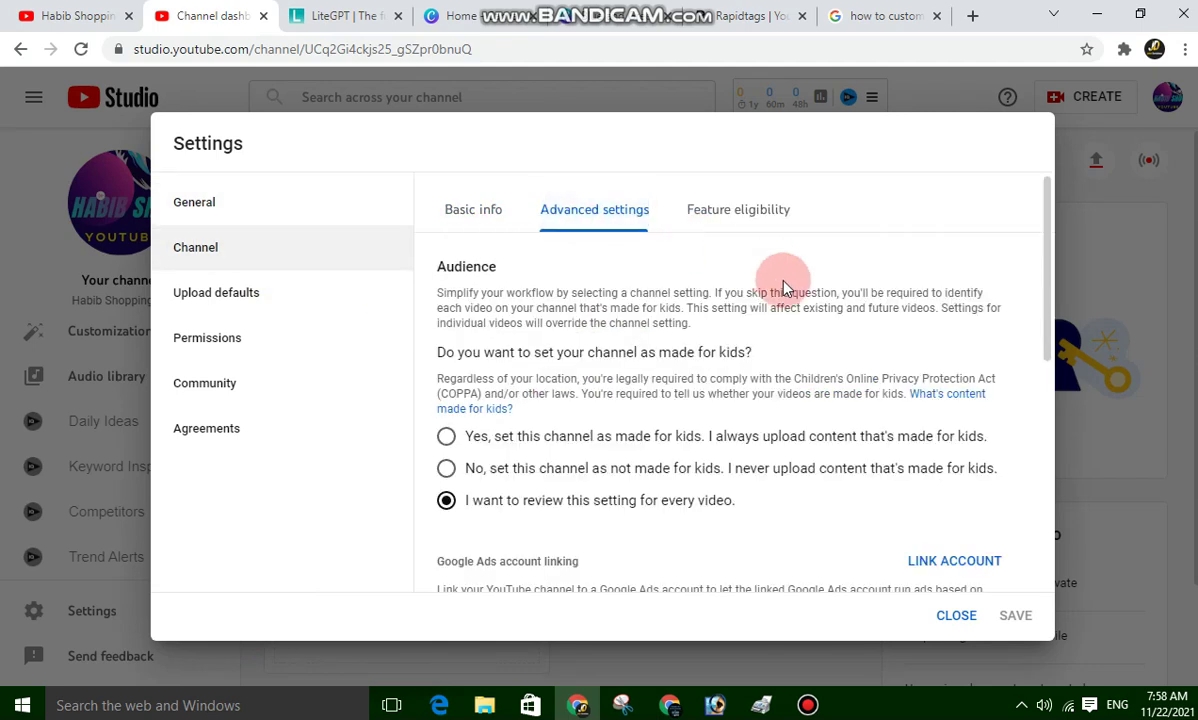
Turn off displaying the number of people subscribed to the channel and save the settings
scroll(785, 306, down, 3)
scroll(700, 362, down, 1)
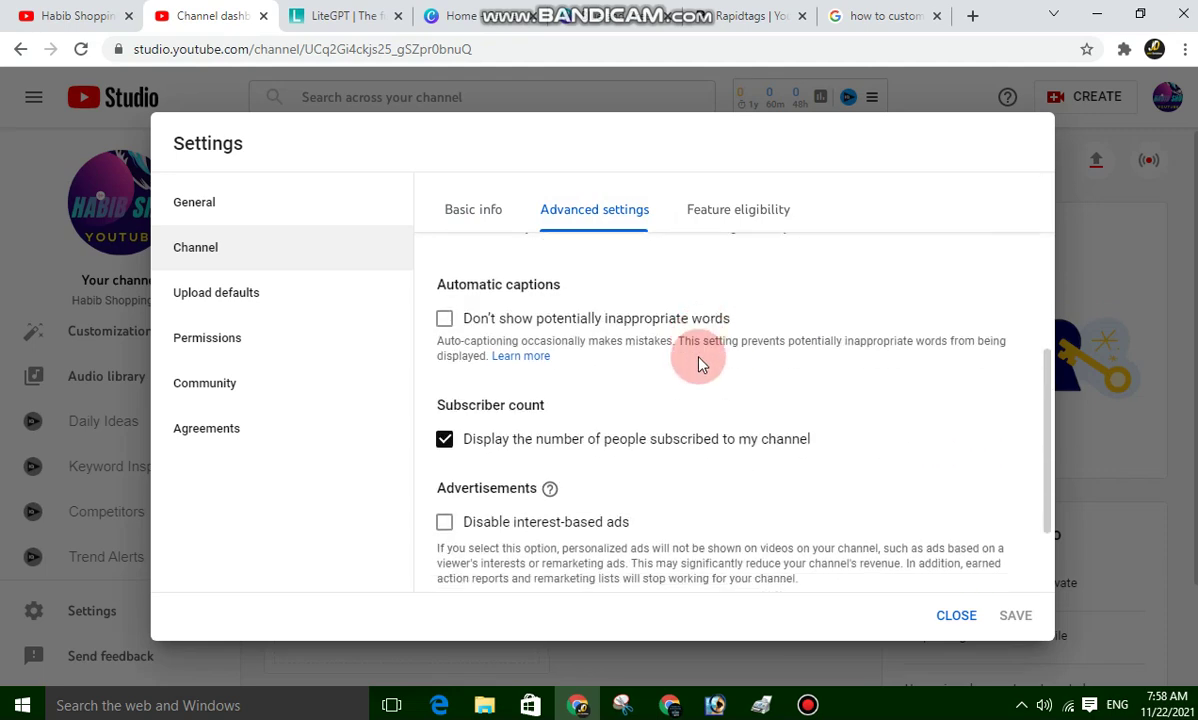
click(446, 440)
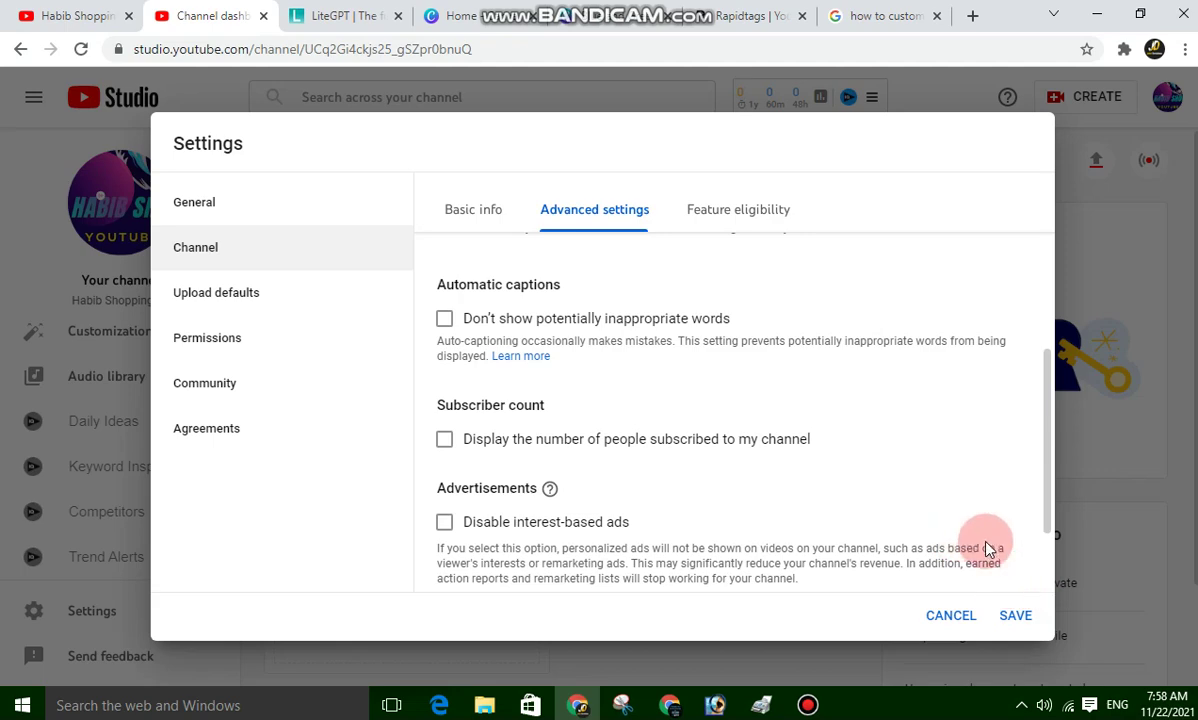
click(1017, 618)
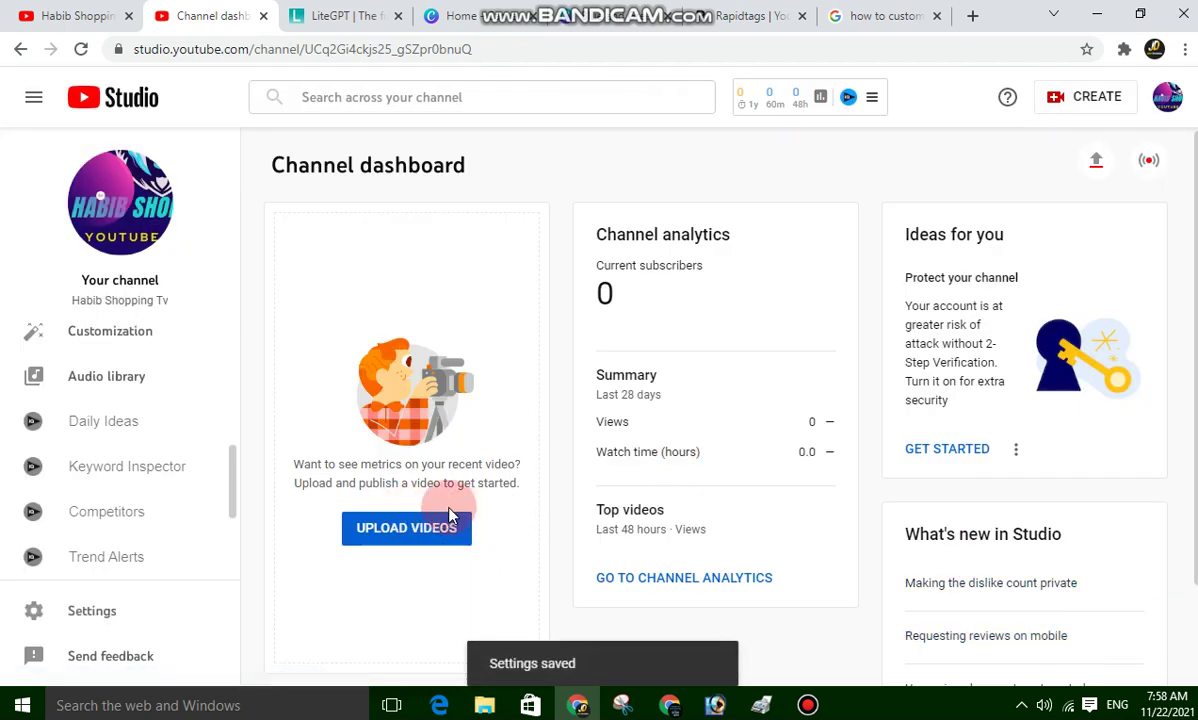
View the channel's public page once more and minimize the browser to show the desktop
scroll(115, 390, up, 4)
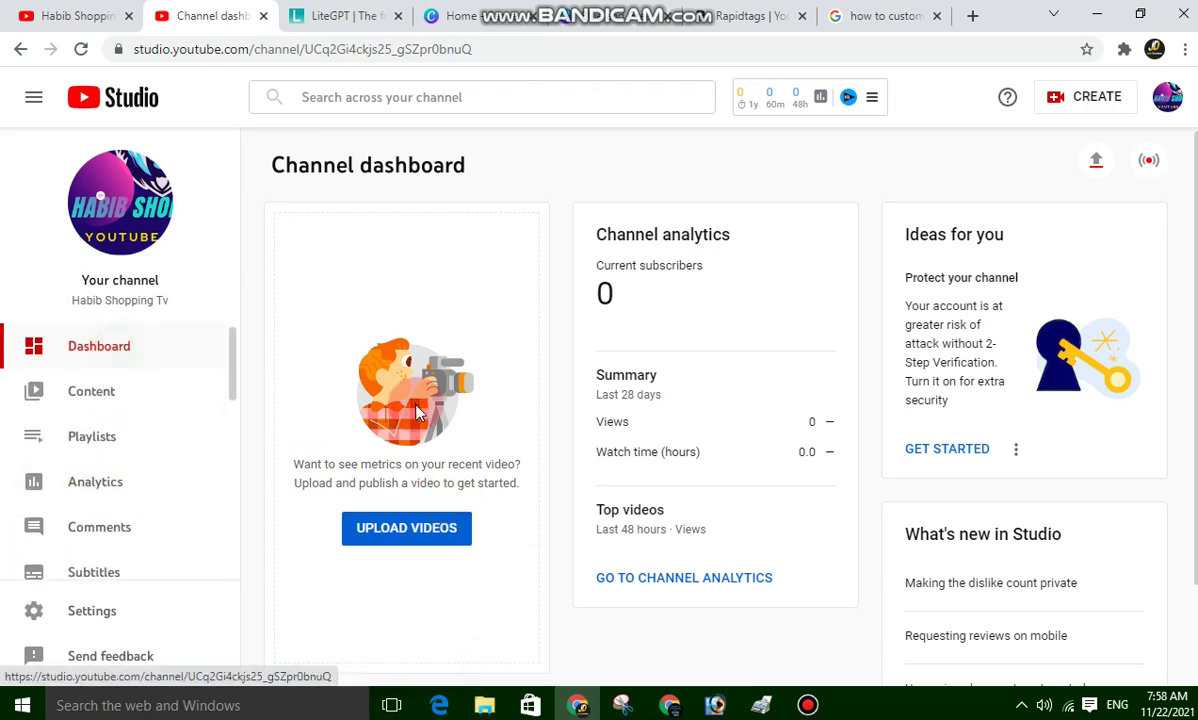
click(50, 17)
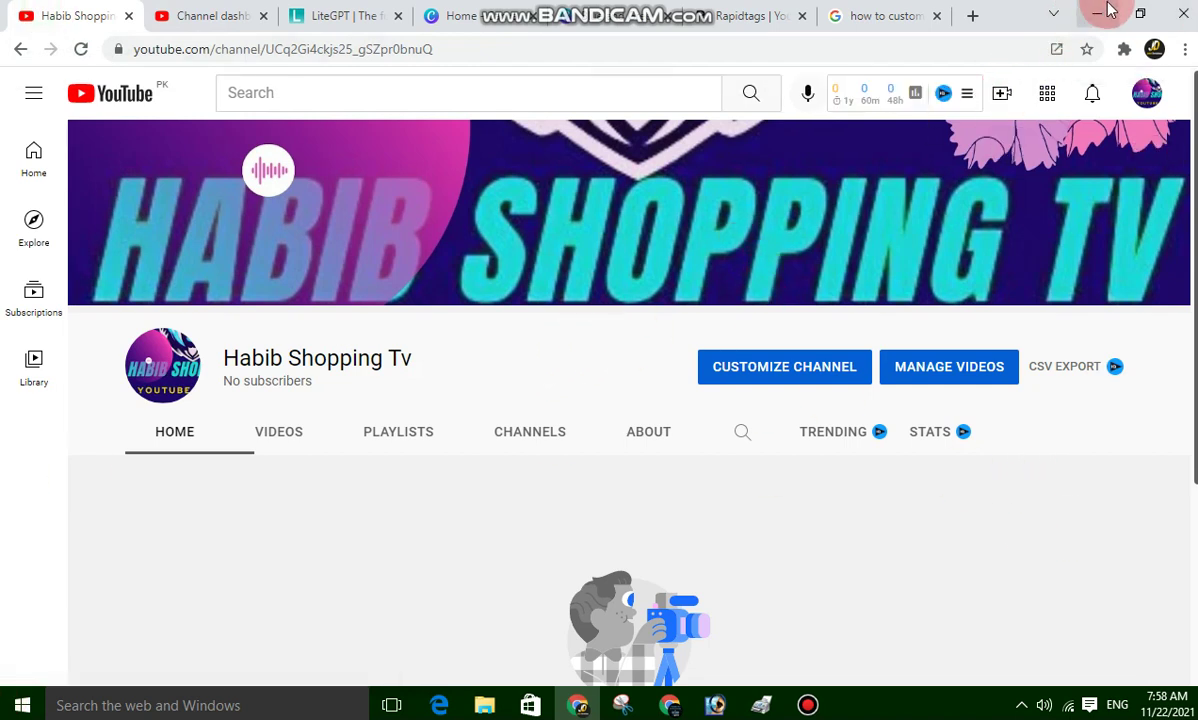
click(1105, 11)
right_click(521, 227)
click(612, 285)
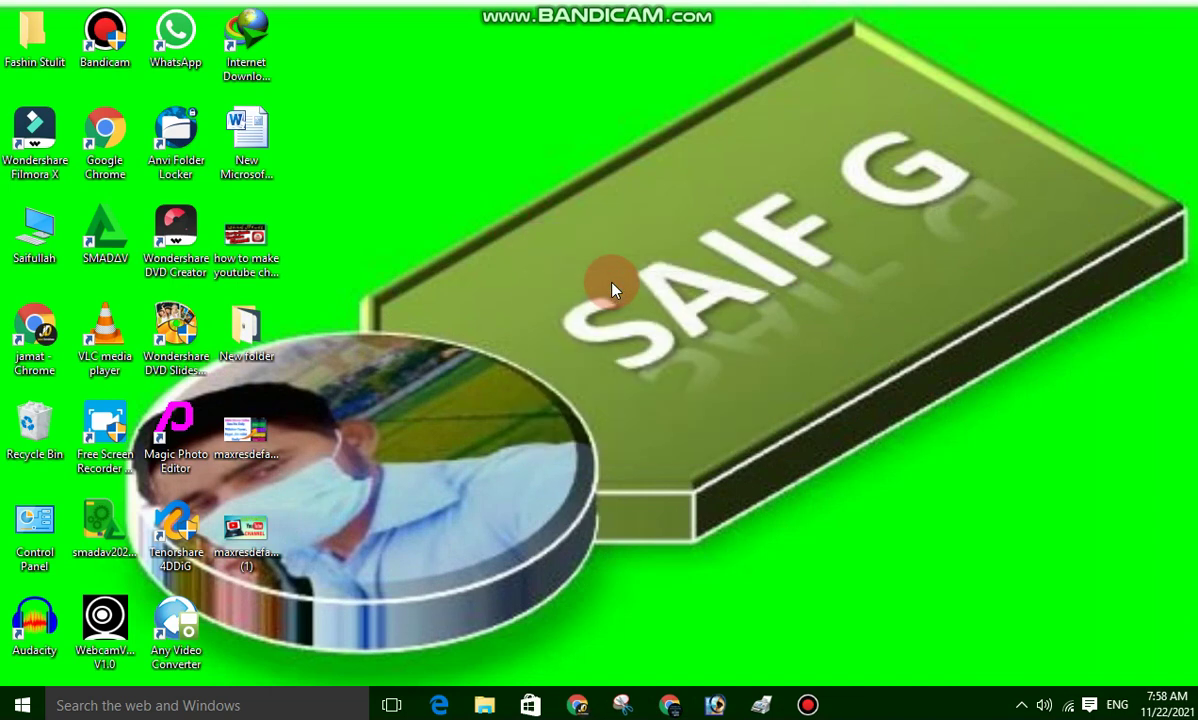